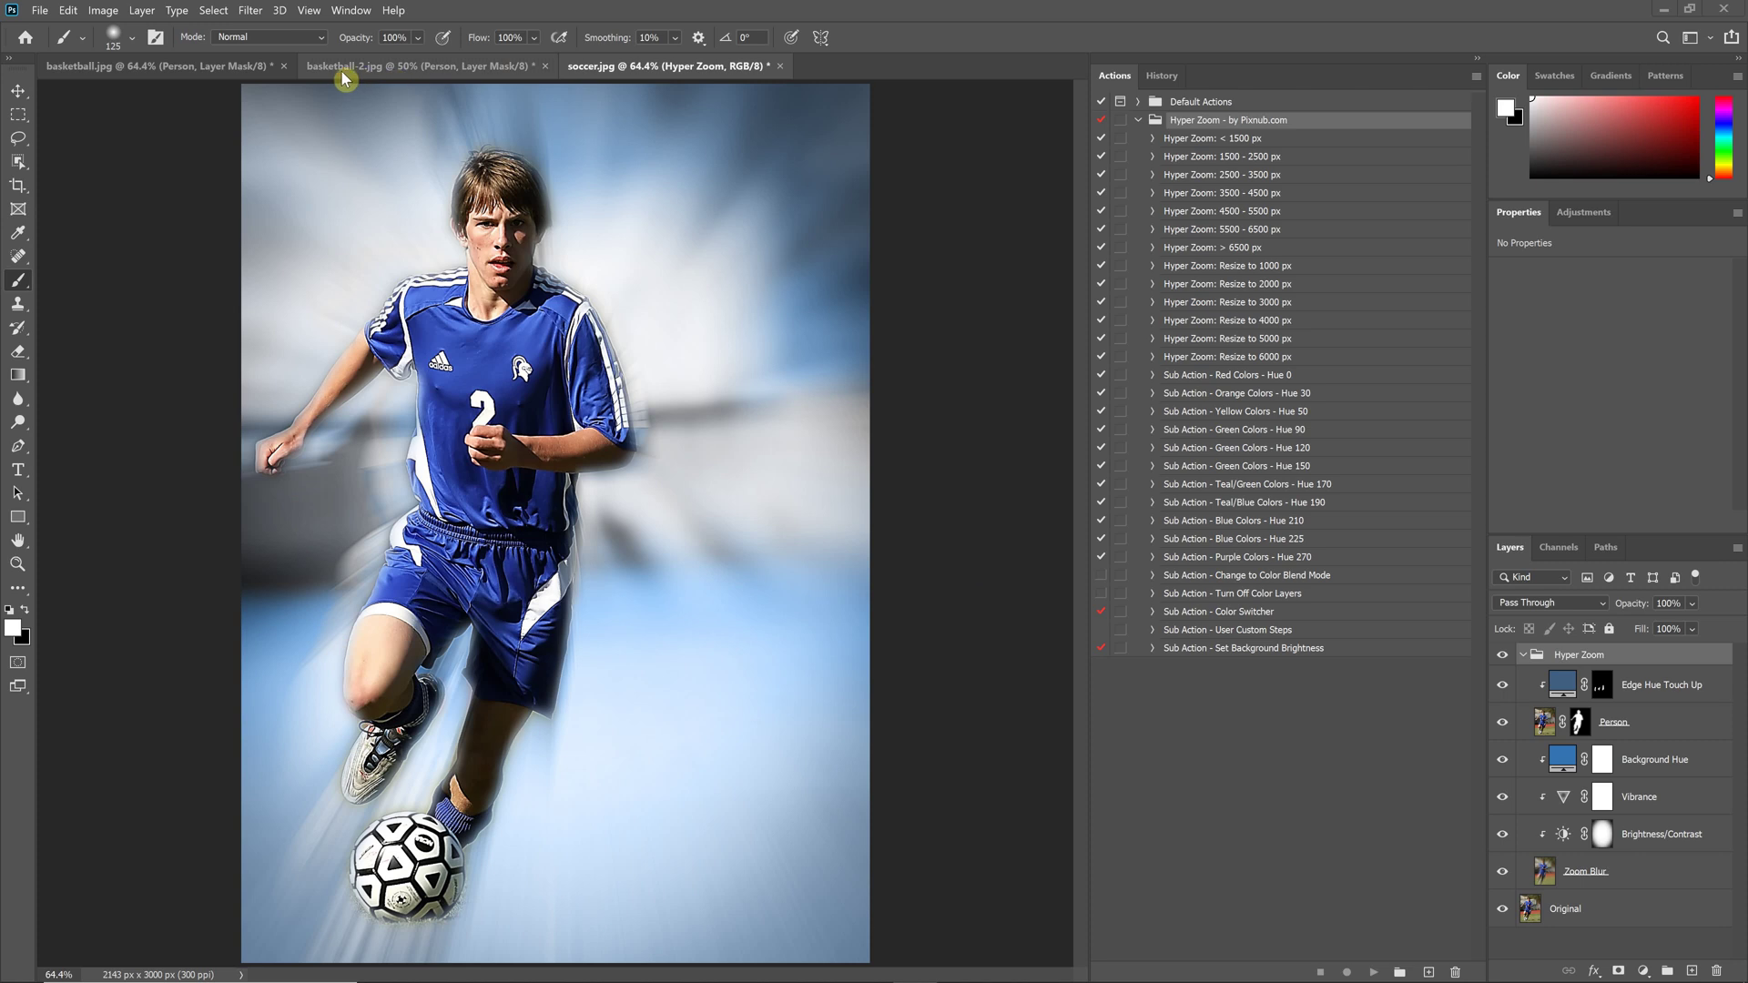
Review the Hyper Zoom results in the open basketball and soccer documents, comparing soccer.jpg with the Hyper Zoom group hidden and shown
click(353, 73)
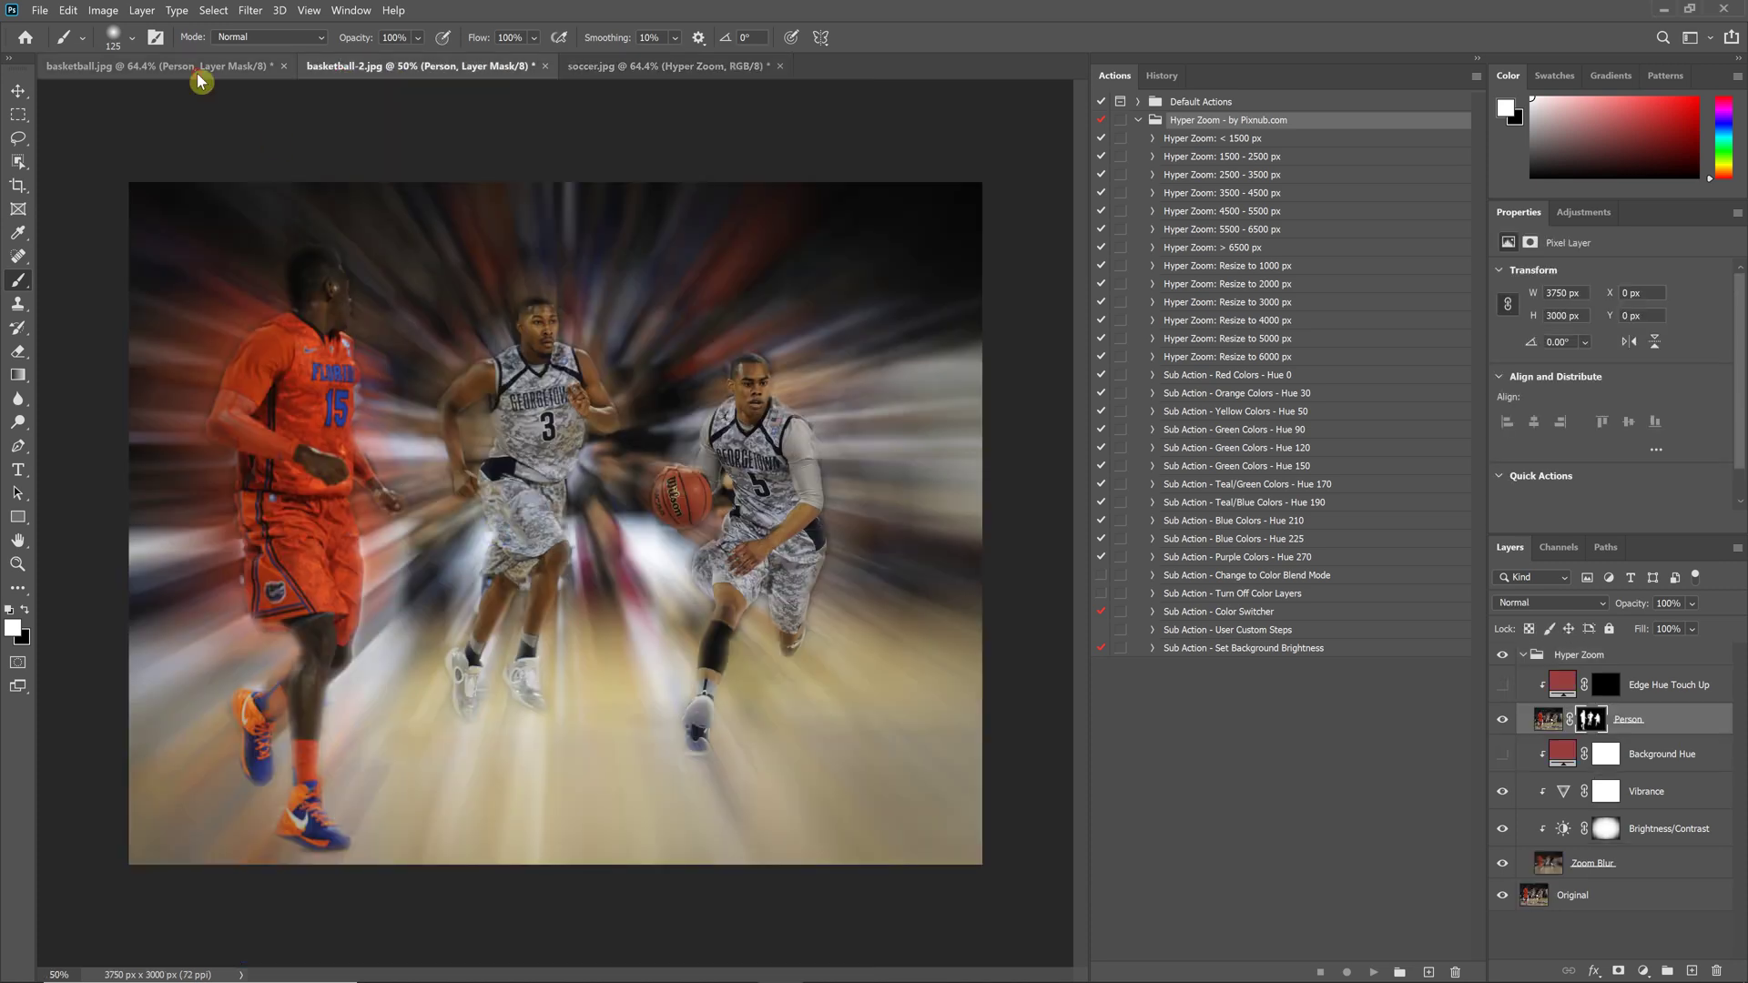
click(195, 73)
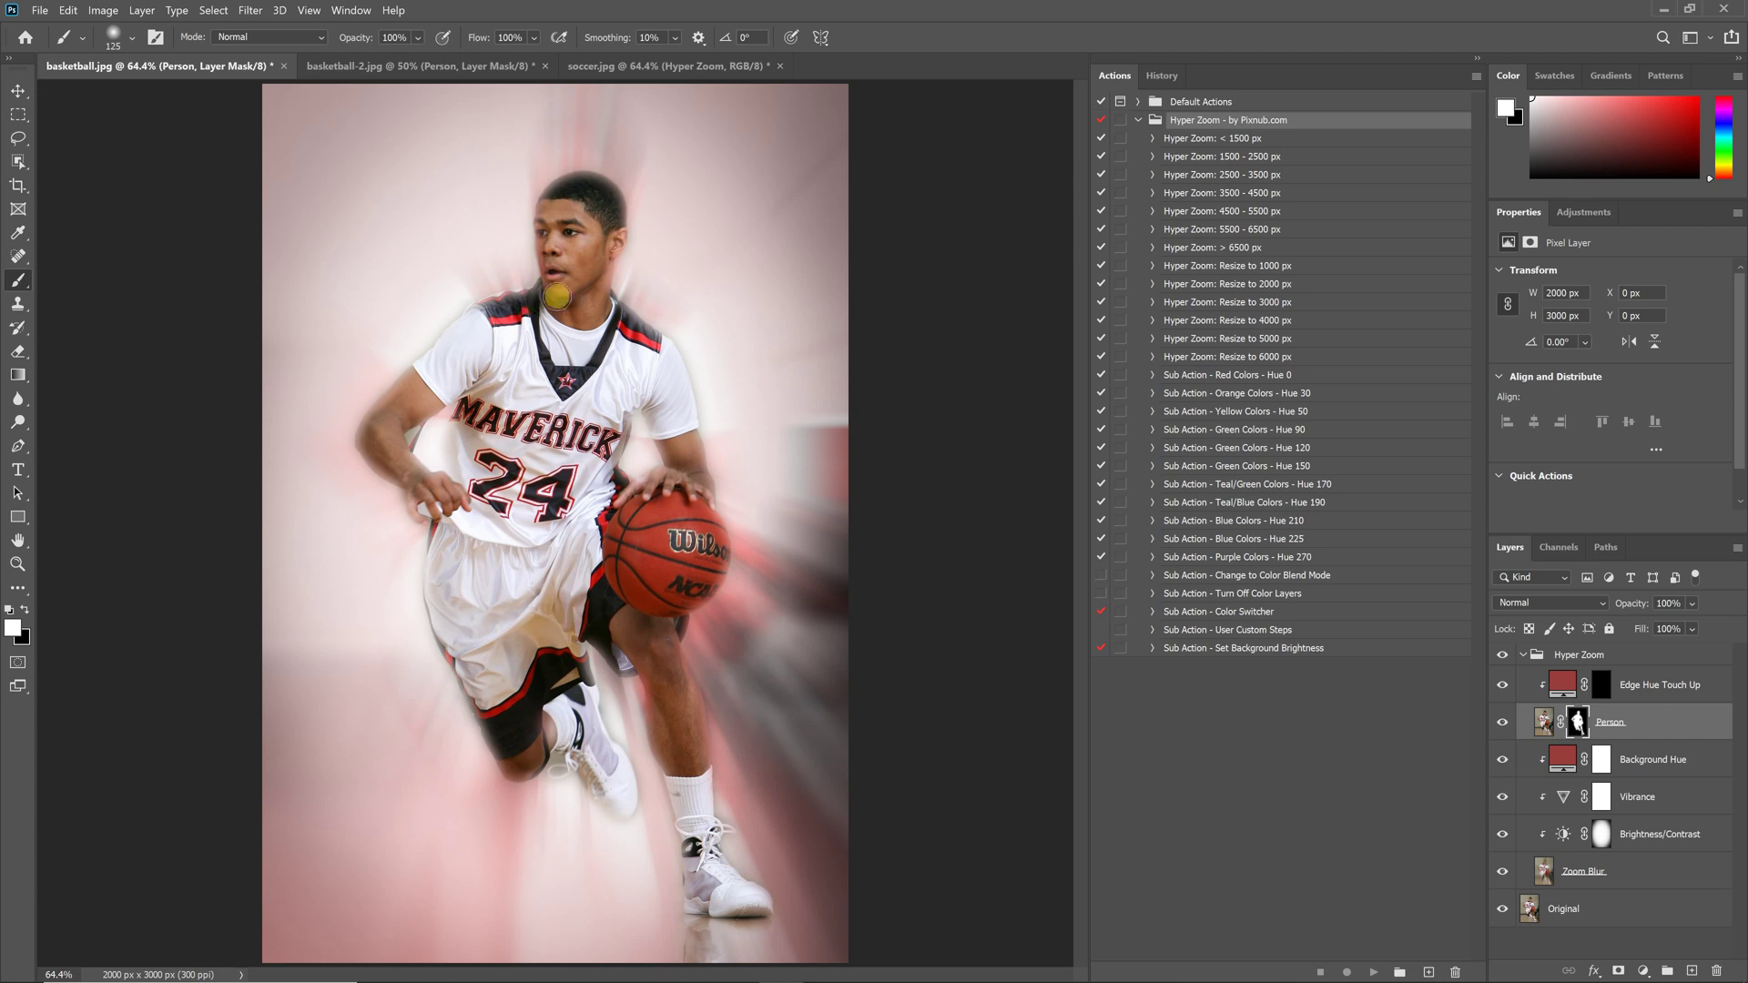
click(405, 69)
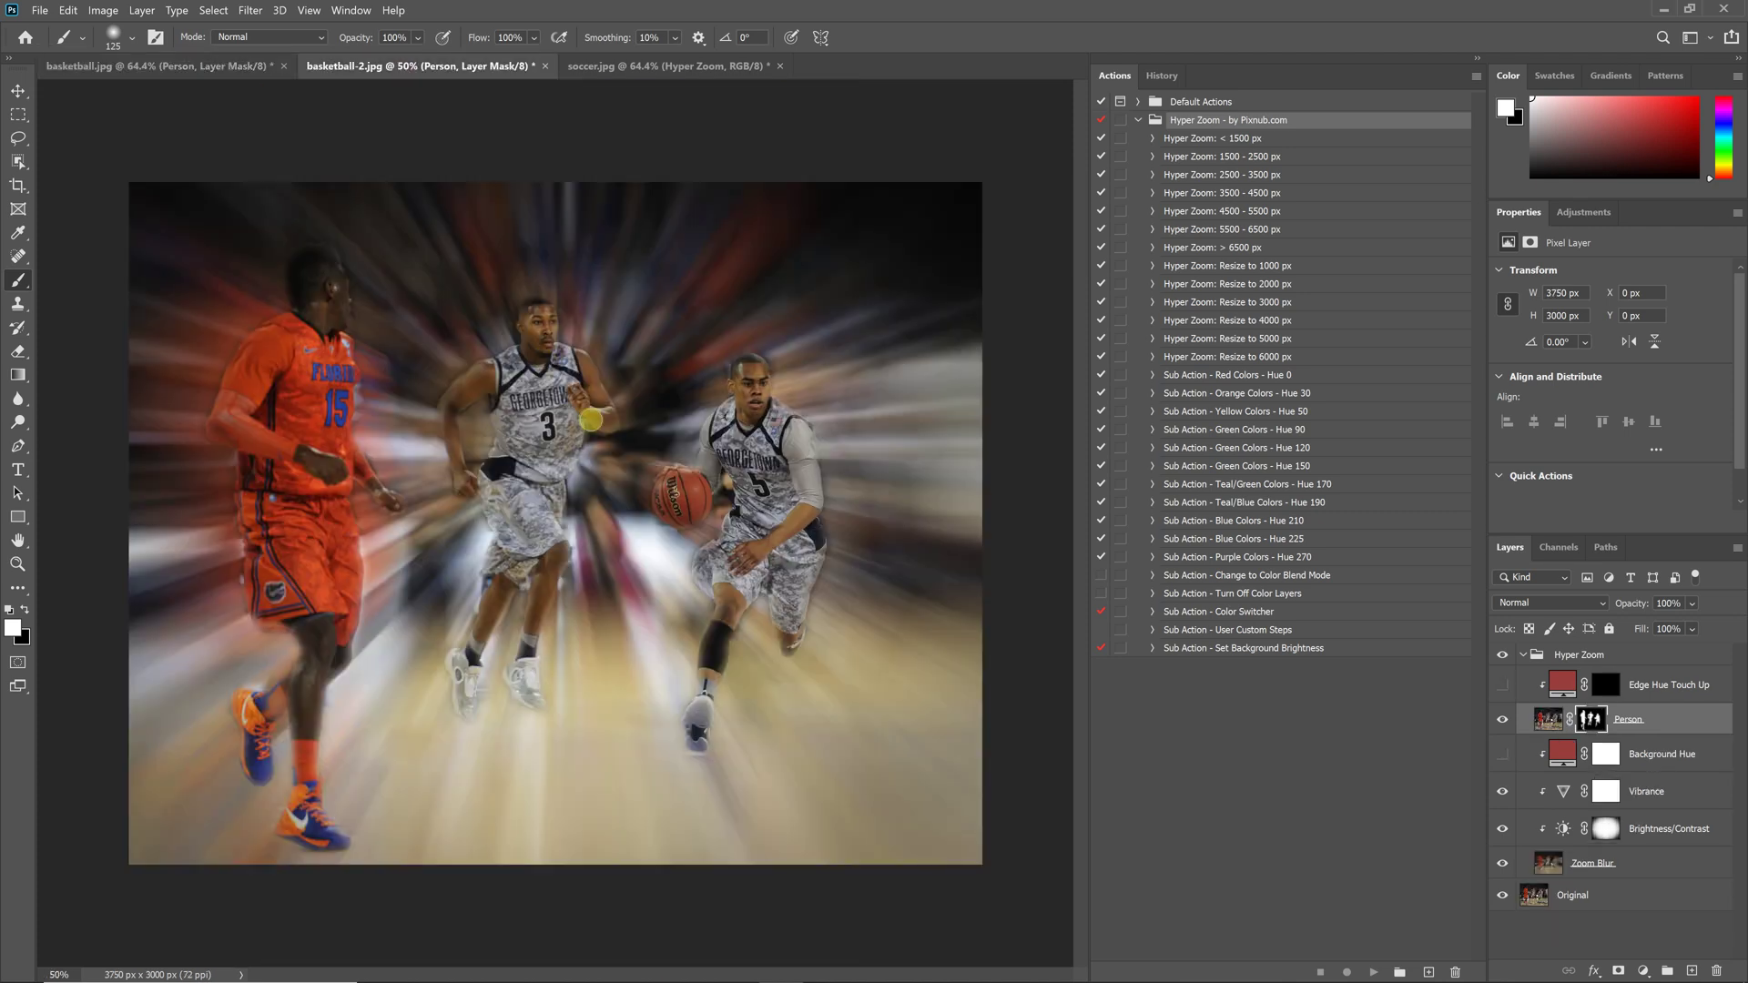
click(634, 77)
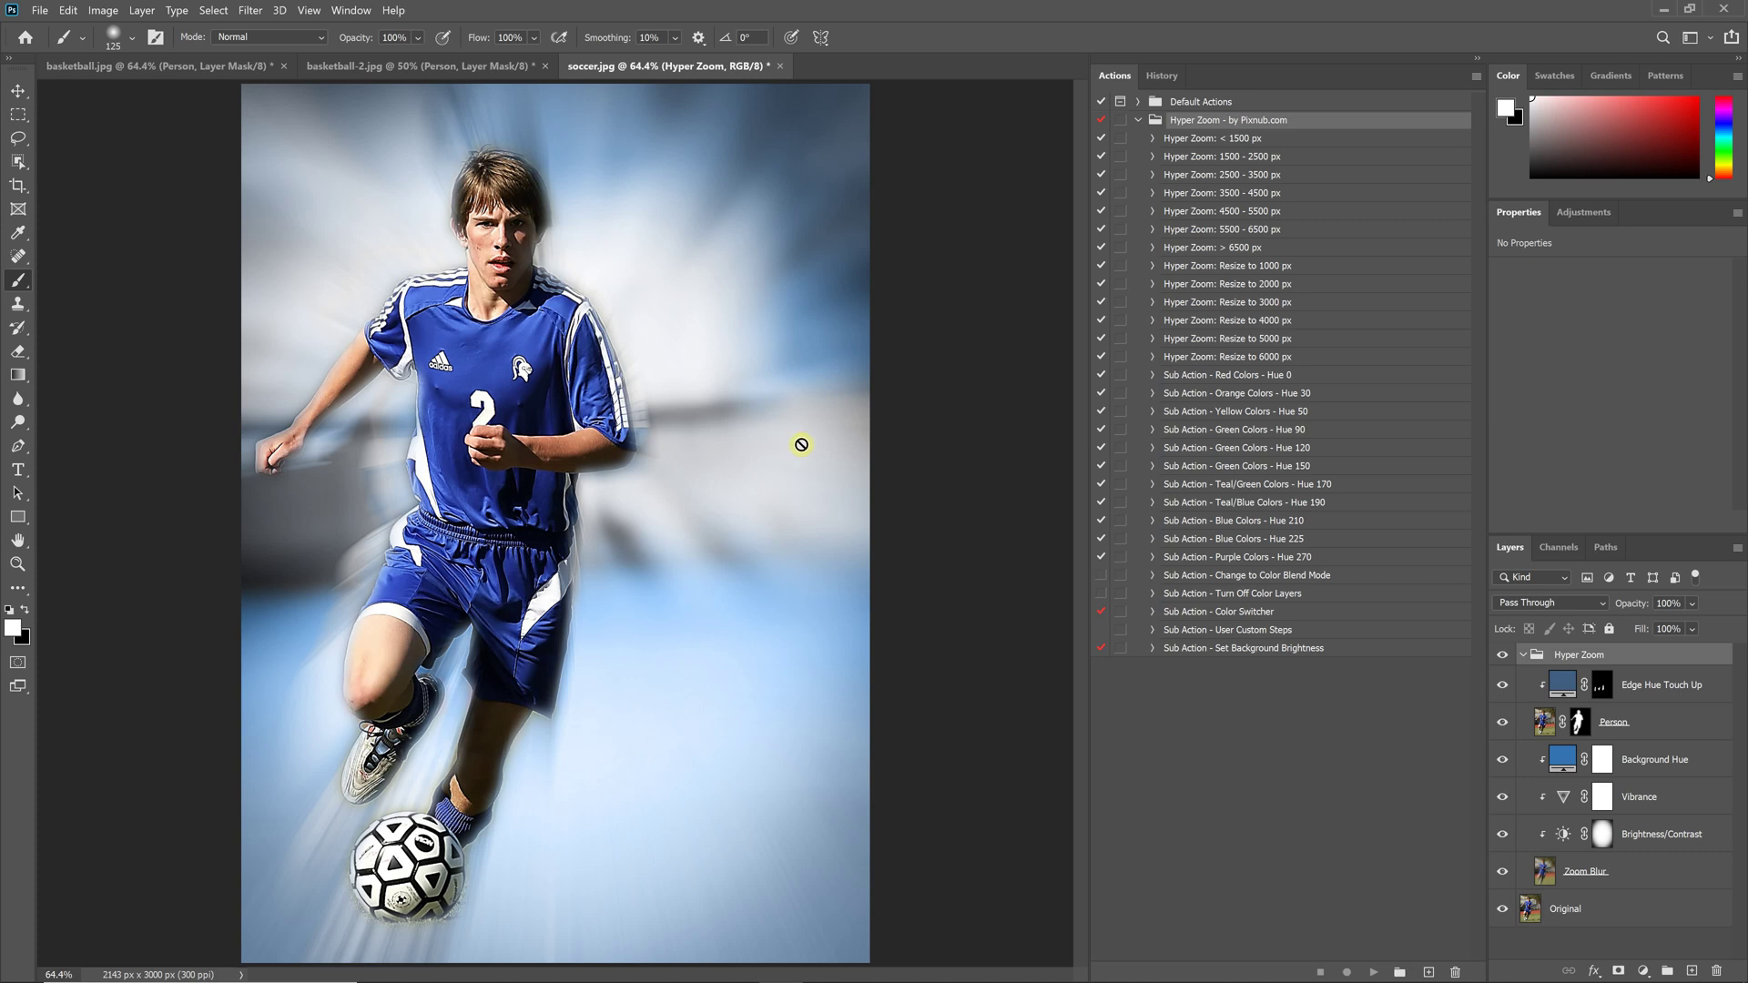
click(1525, 657)
click(1503, 658)
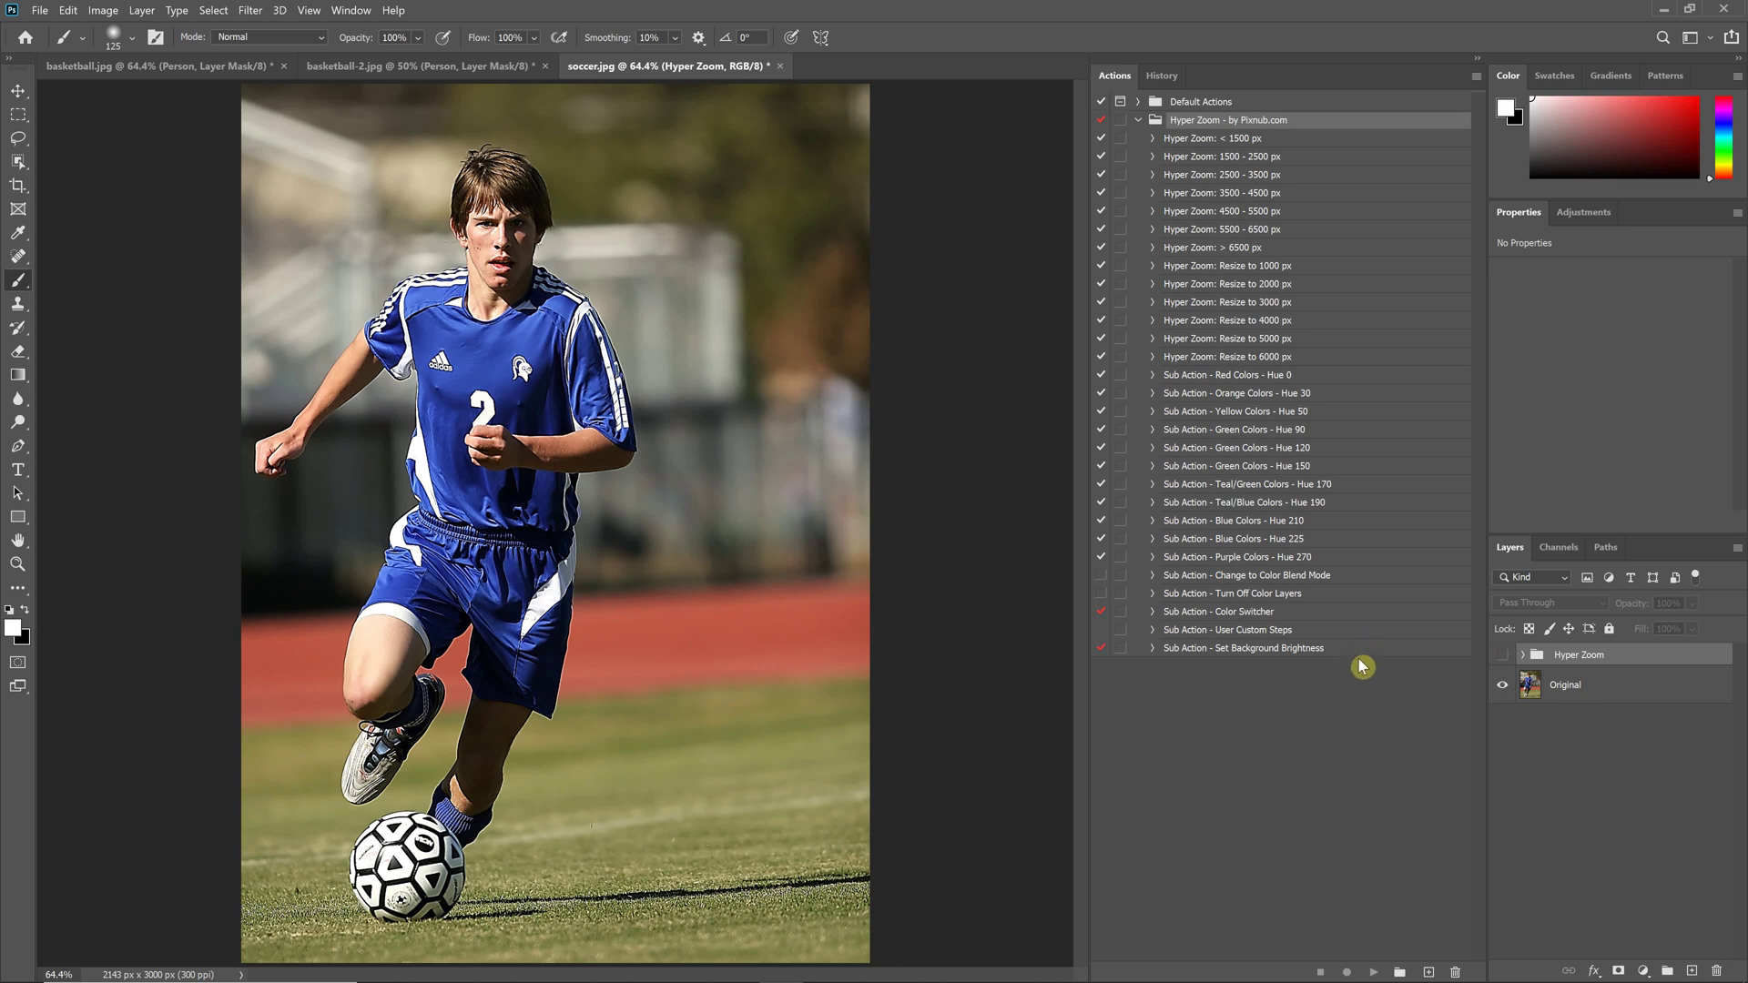
click(1503, 656)
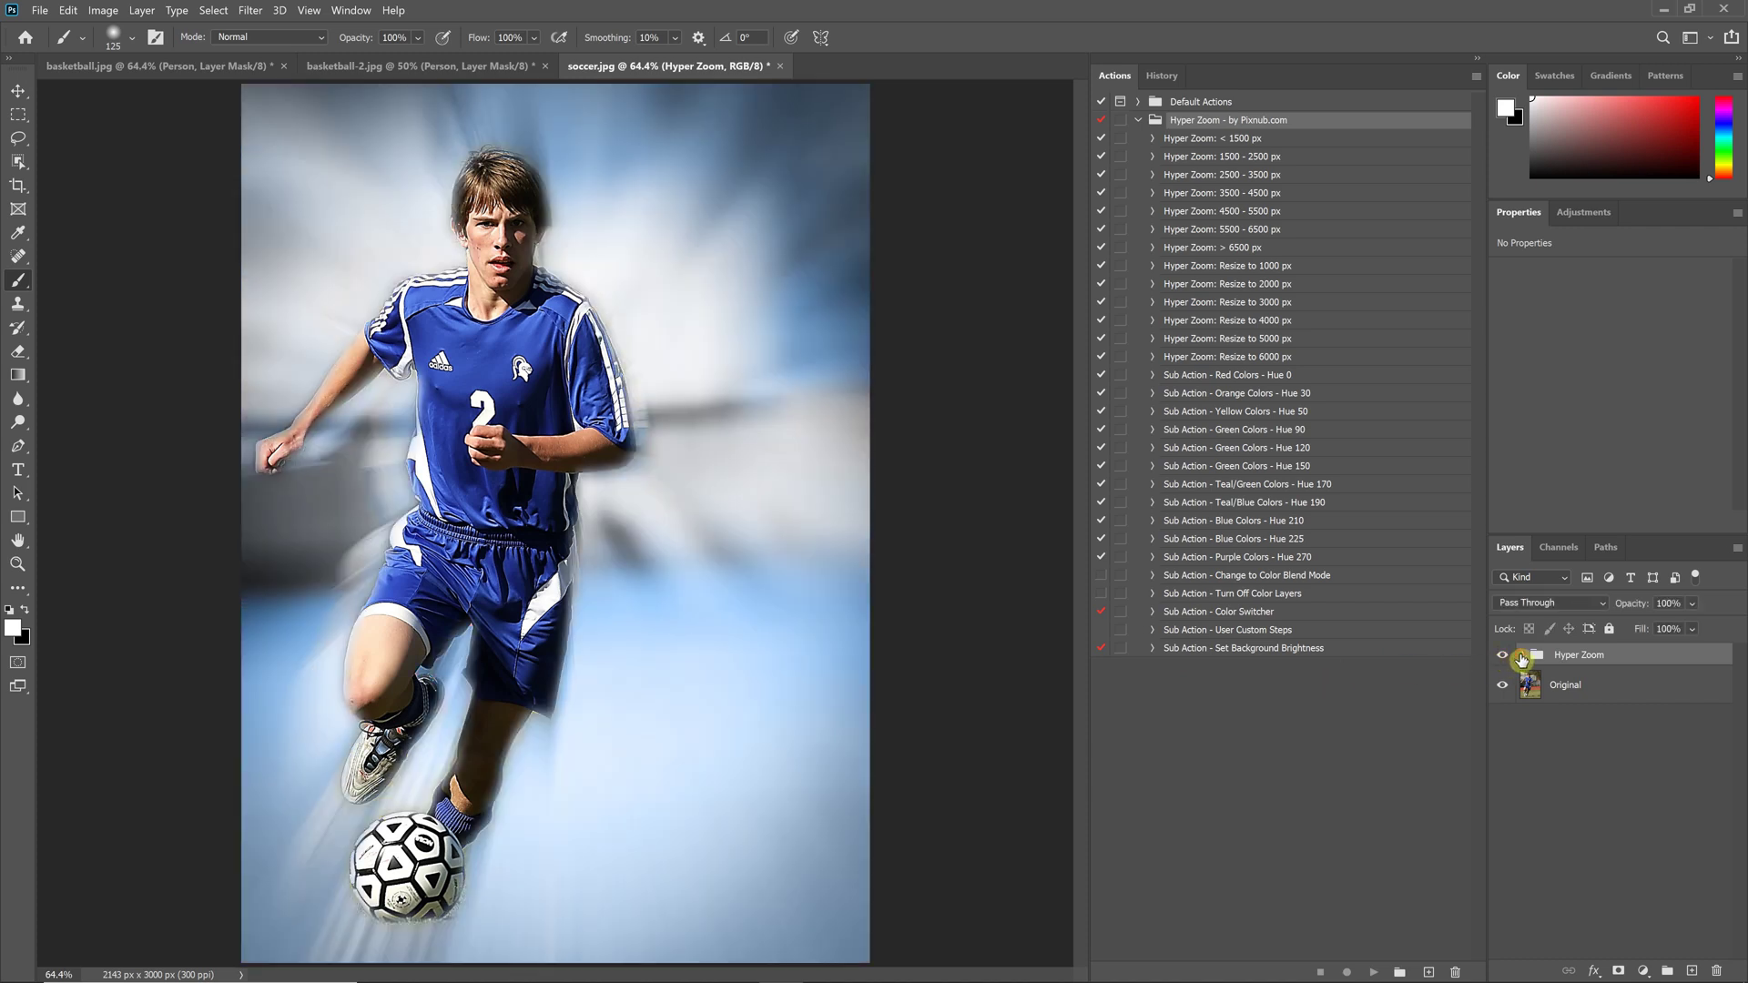
click(1521, 659)
Delete the Hyper Zoom group from soccer.jpg and play the "Hyper Zoom: 2500 - 3500 px" action on the original image
drag(1665, 658, 1720, 971)
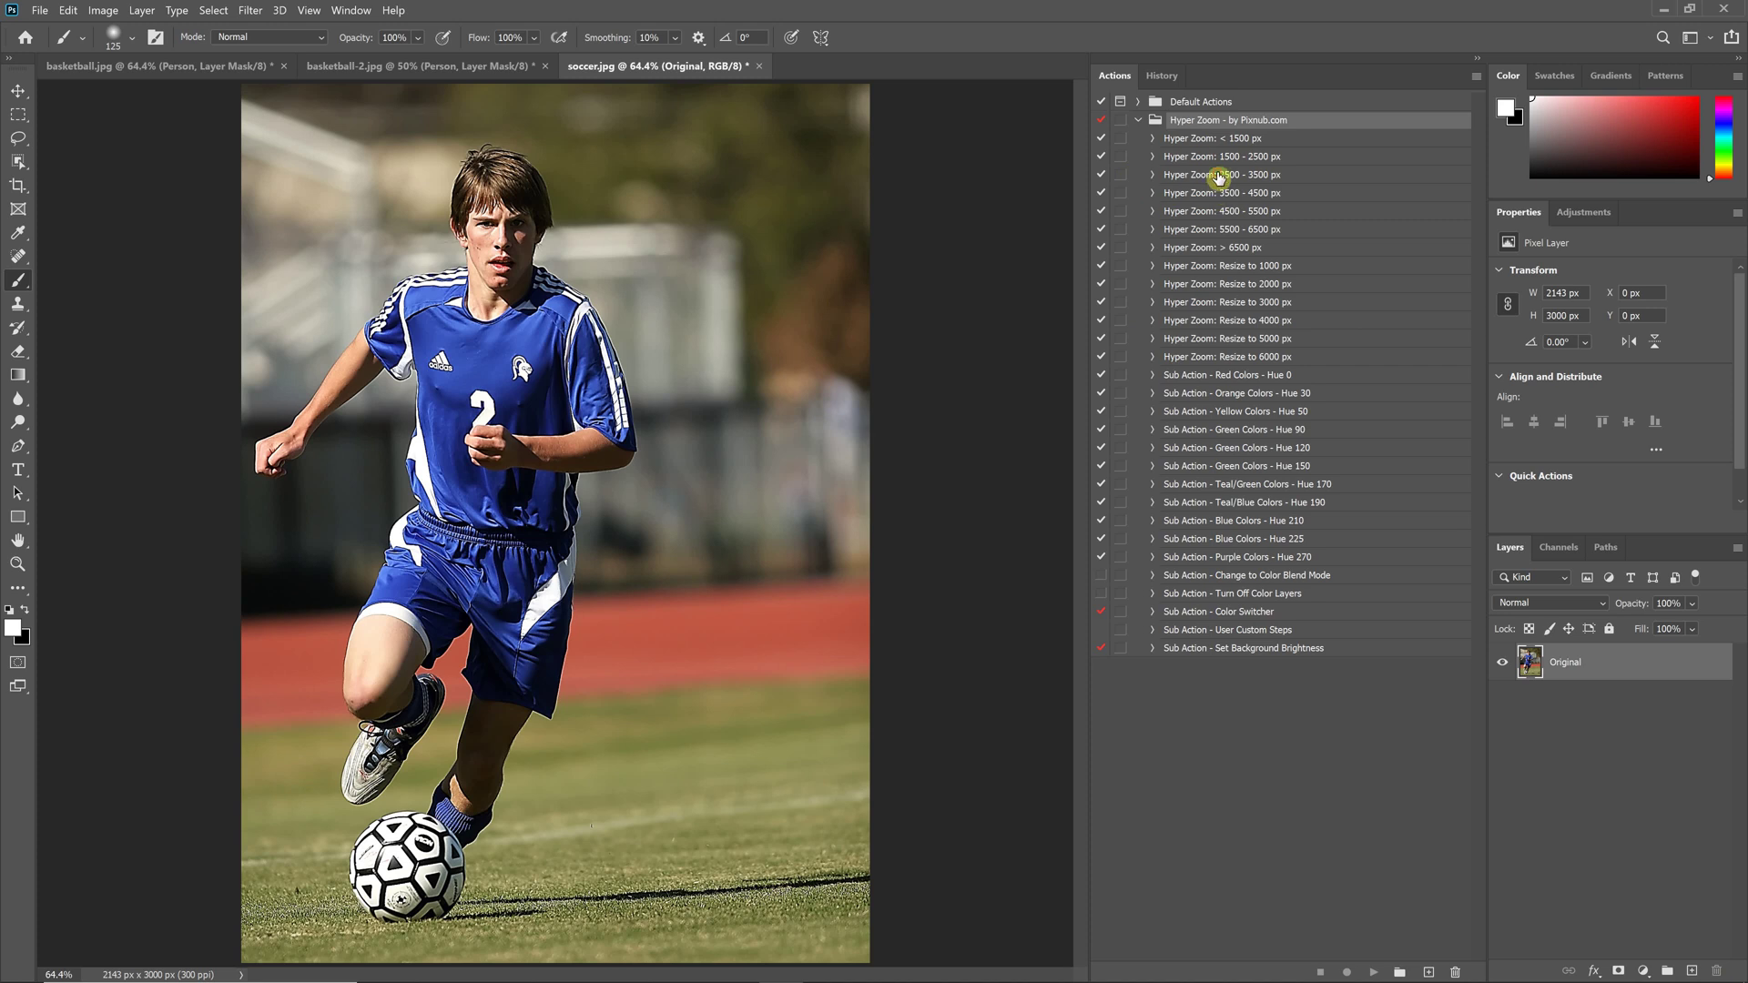
click(1259, 176)
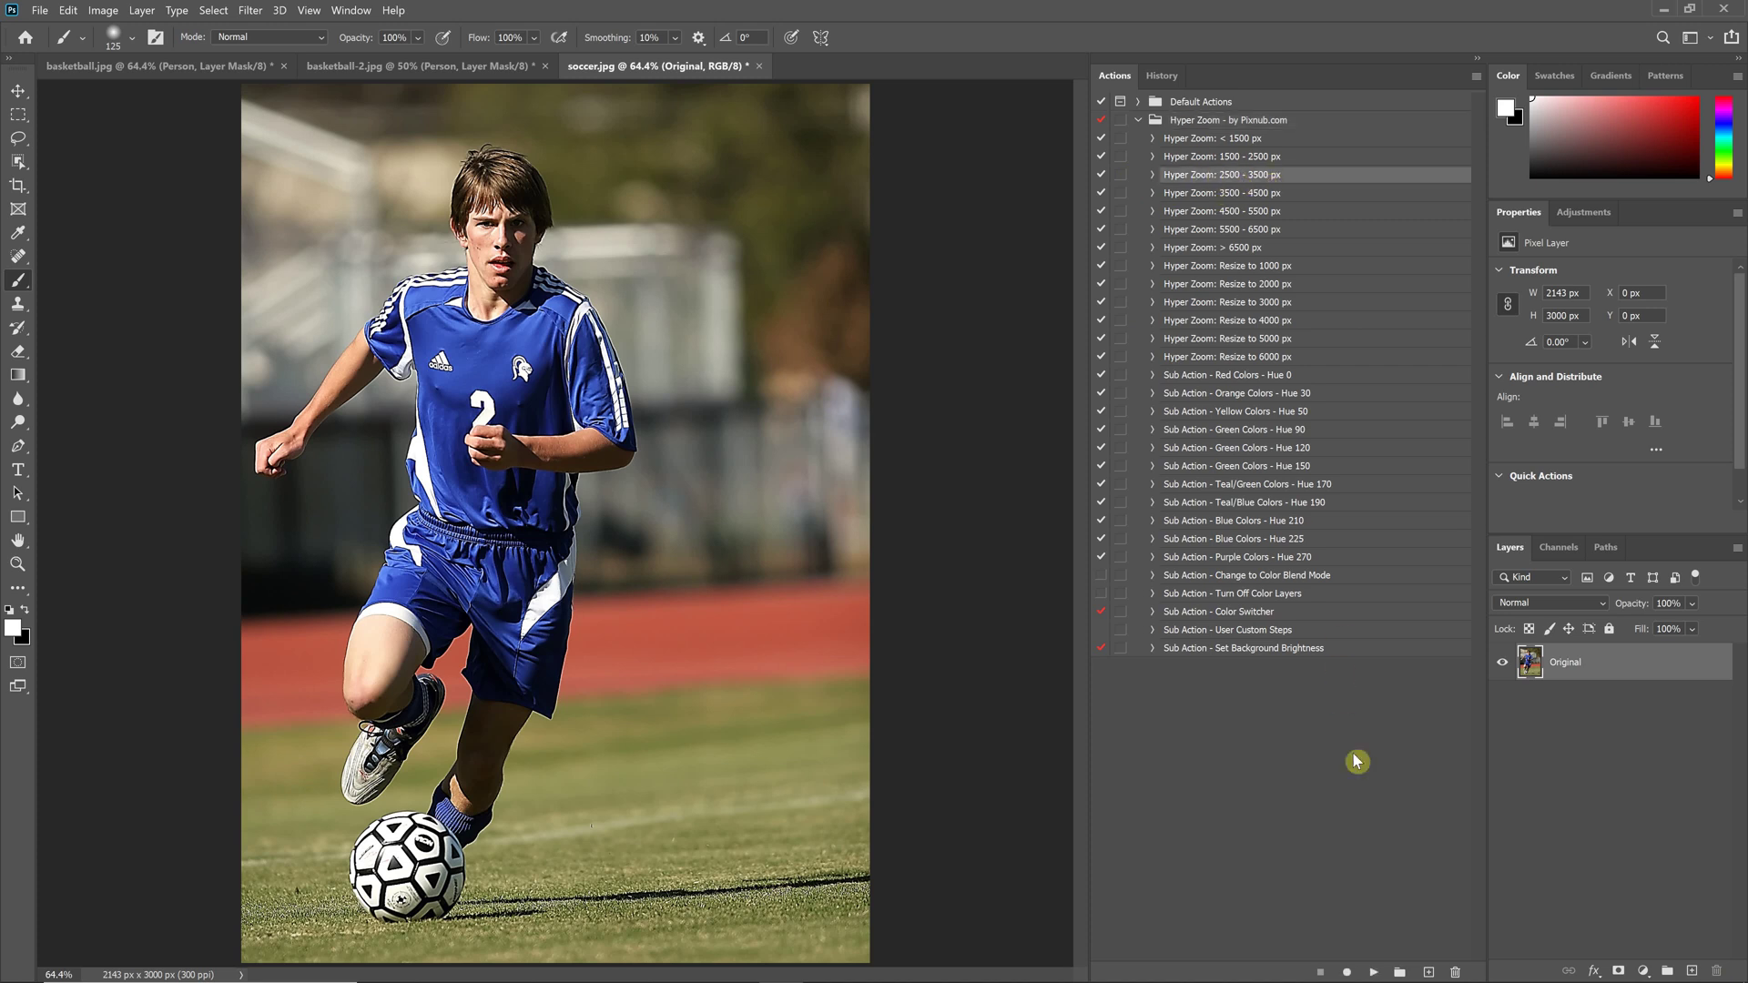
click(1375, 974)
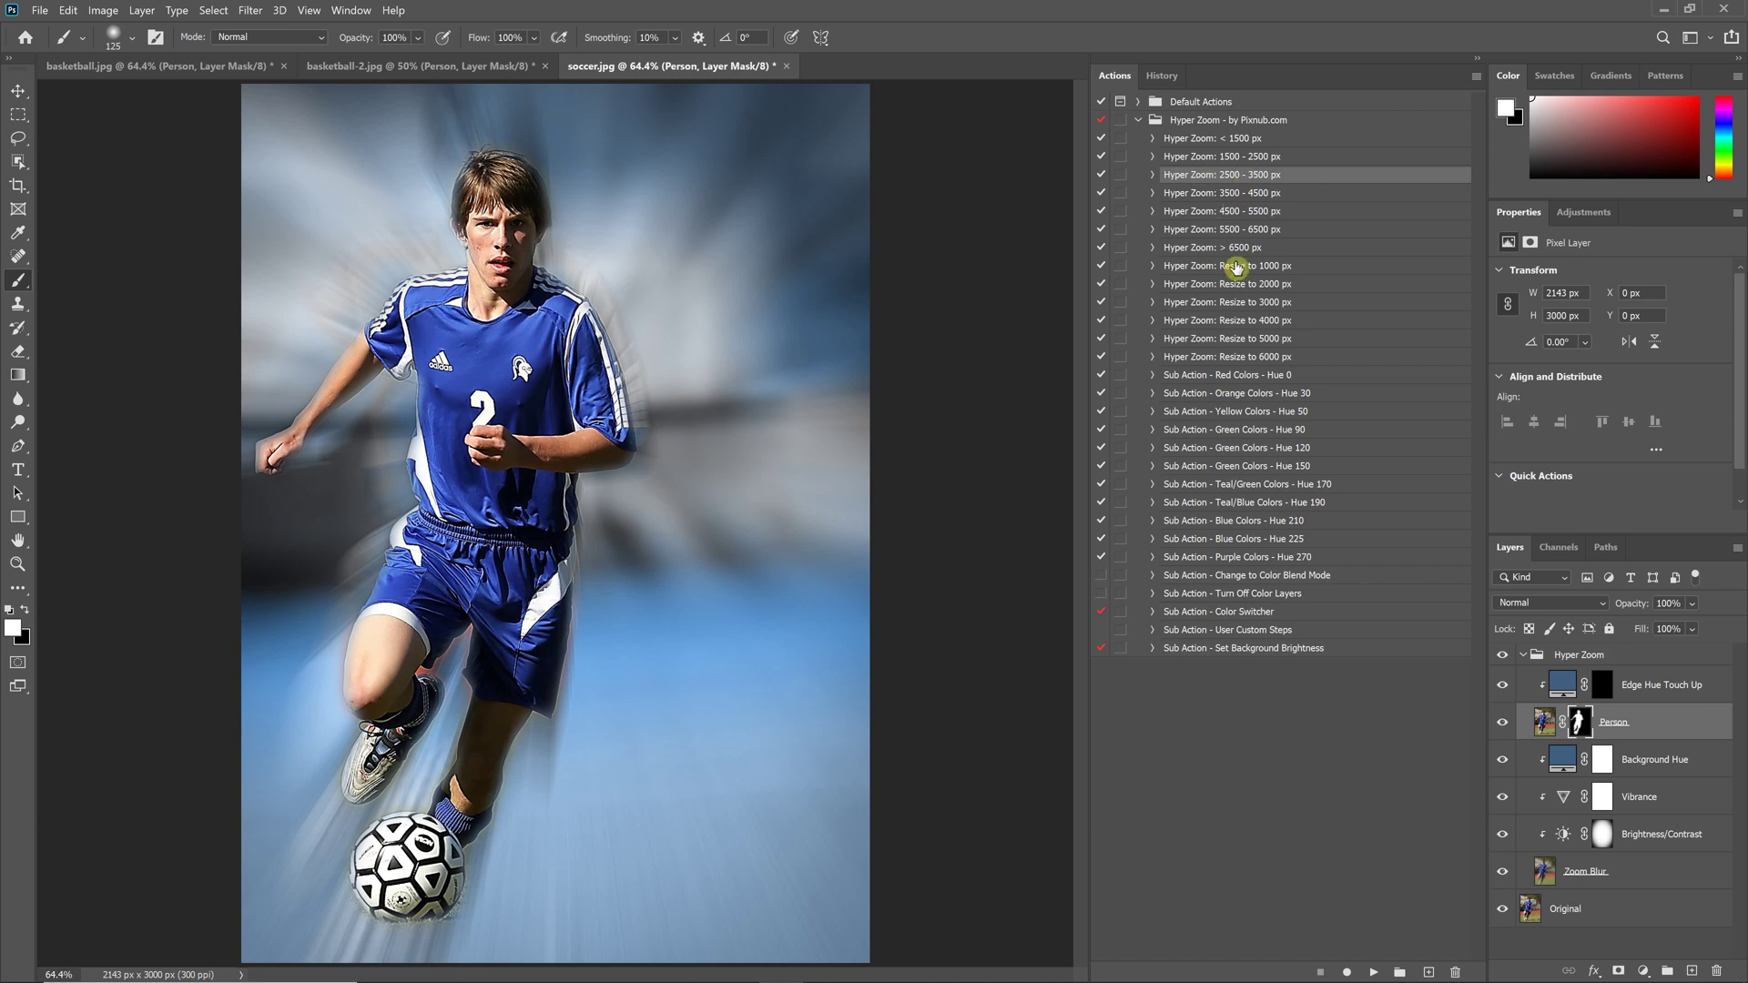
Paint white on the Edge Hue Touch Up layer's mask along the edges of the player's shorts and legs
click(1601, 692)
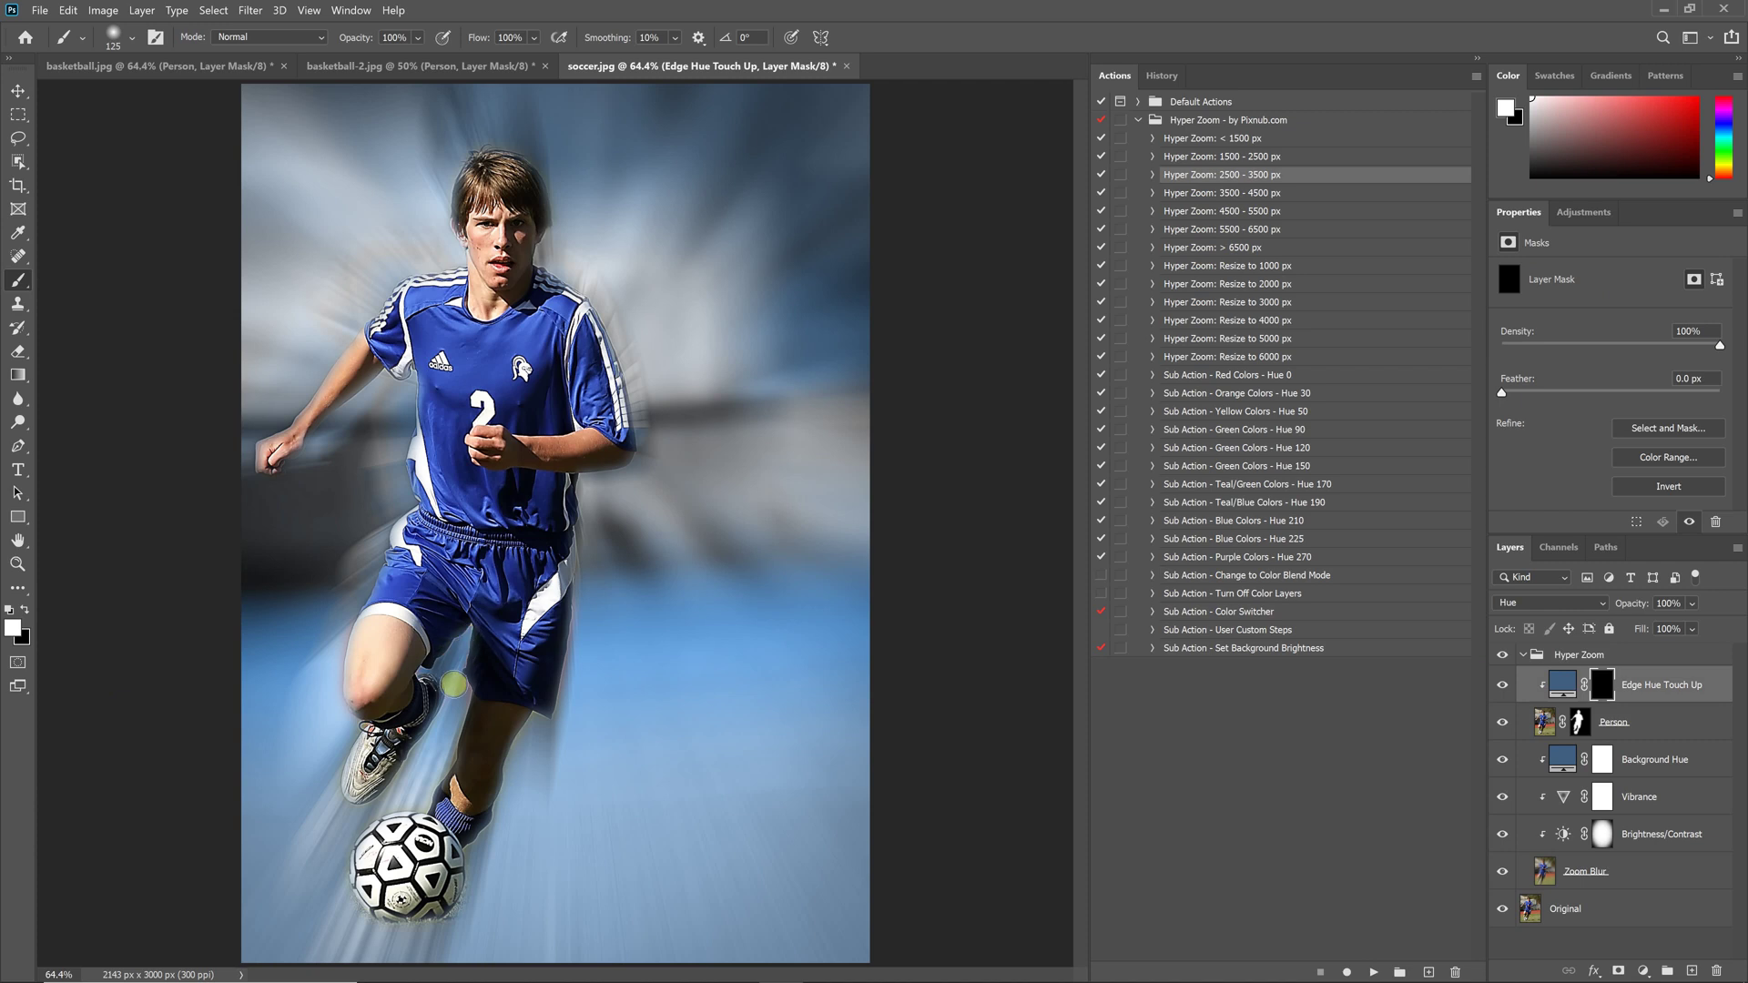
drag(578, 625, 555, 722)
Change the Background Hue fill layer's color to purple, 6b4080
click(1682, 769)
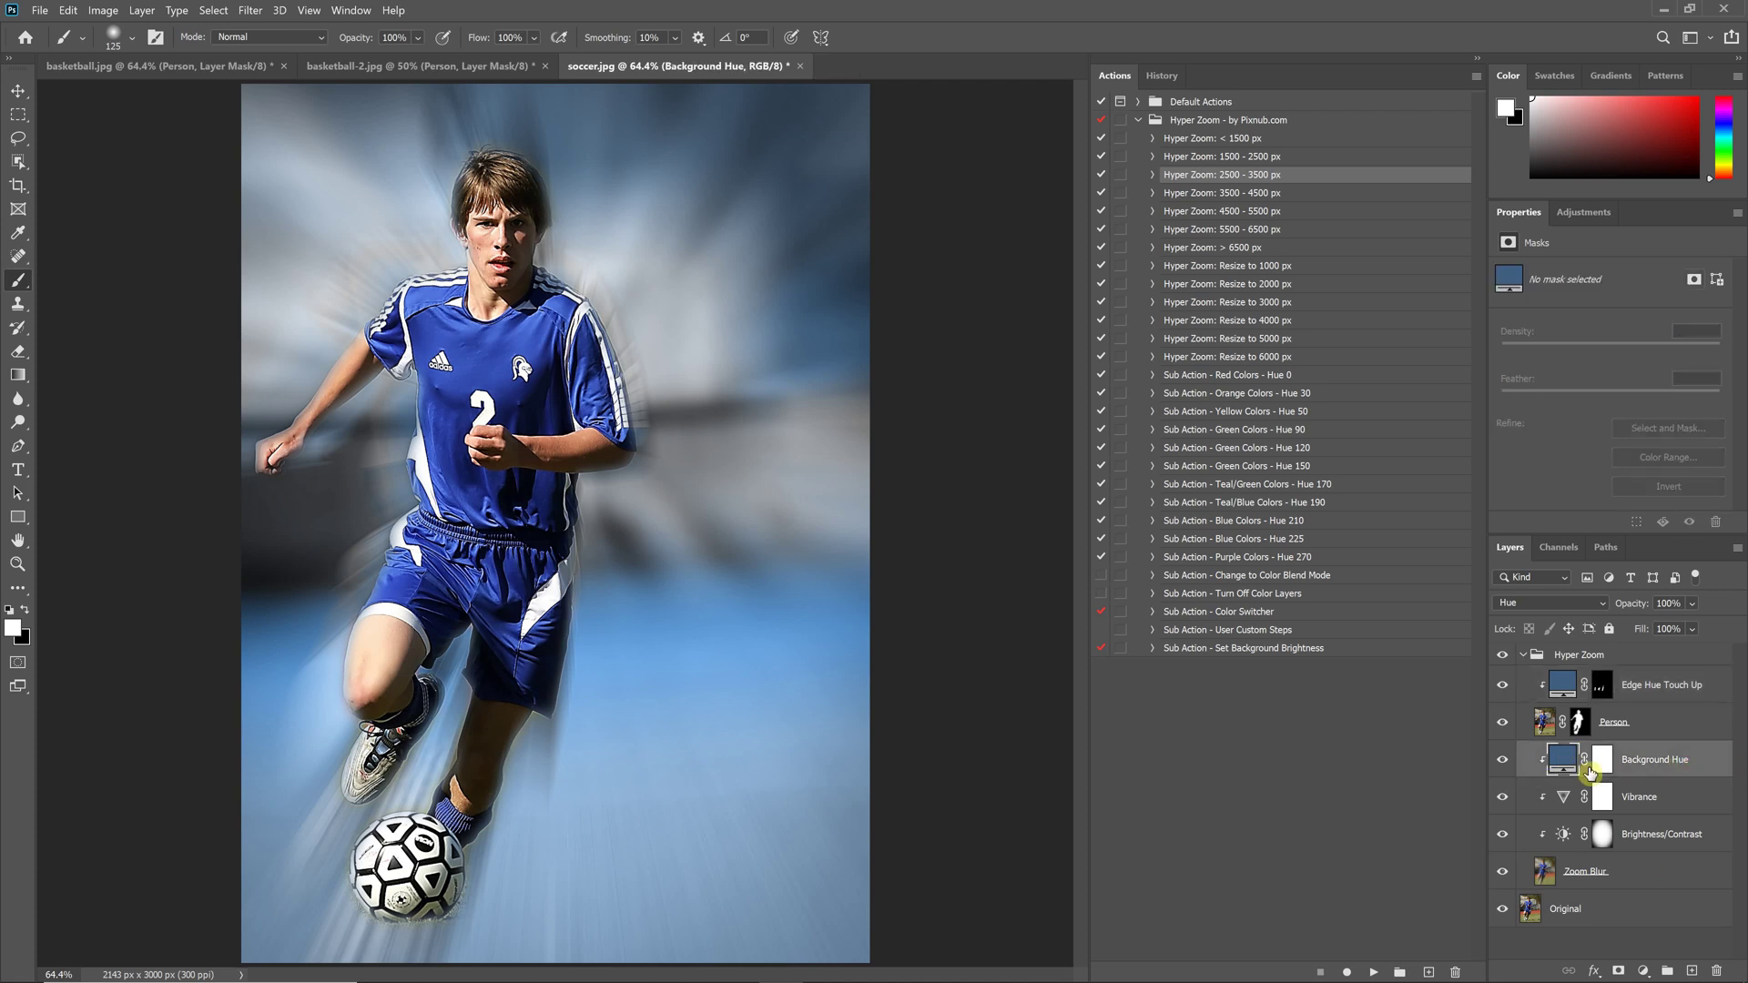
double_click(1564, 763)
click(1353, 310)
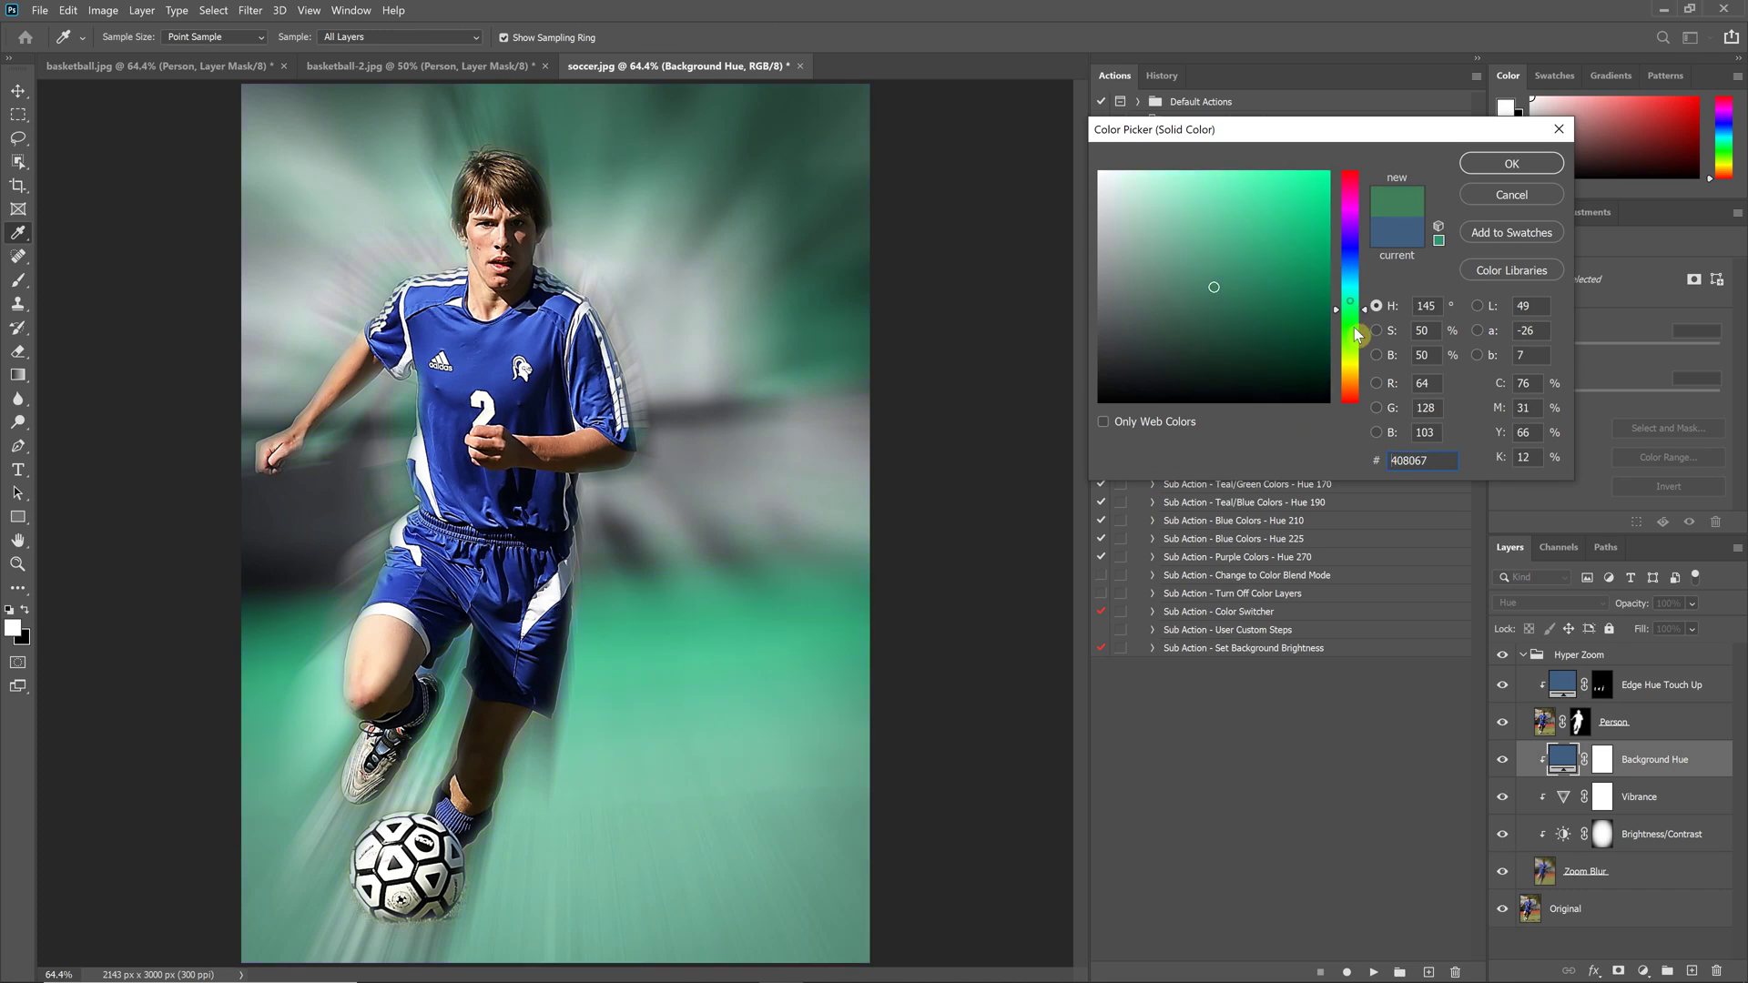
drag(1364, 345, 1363, 275)
click(1358, 221)
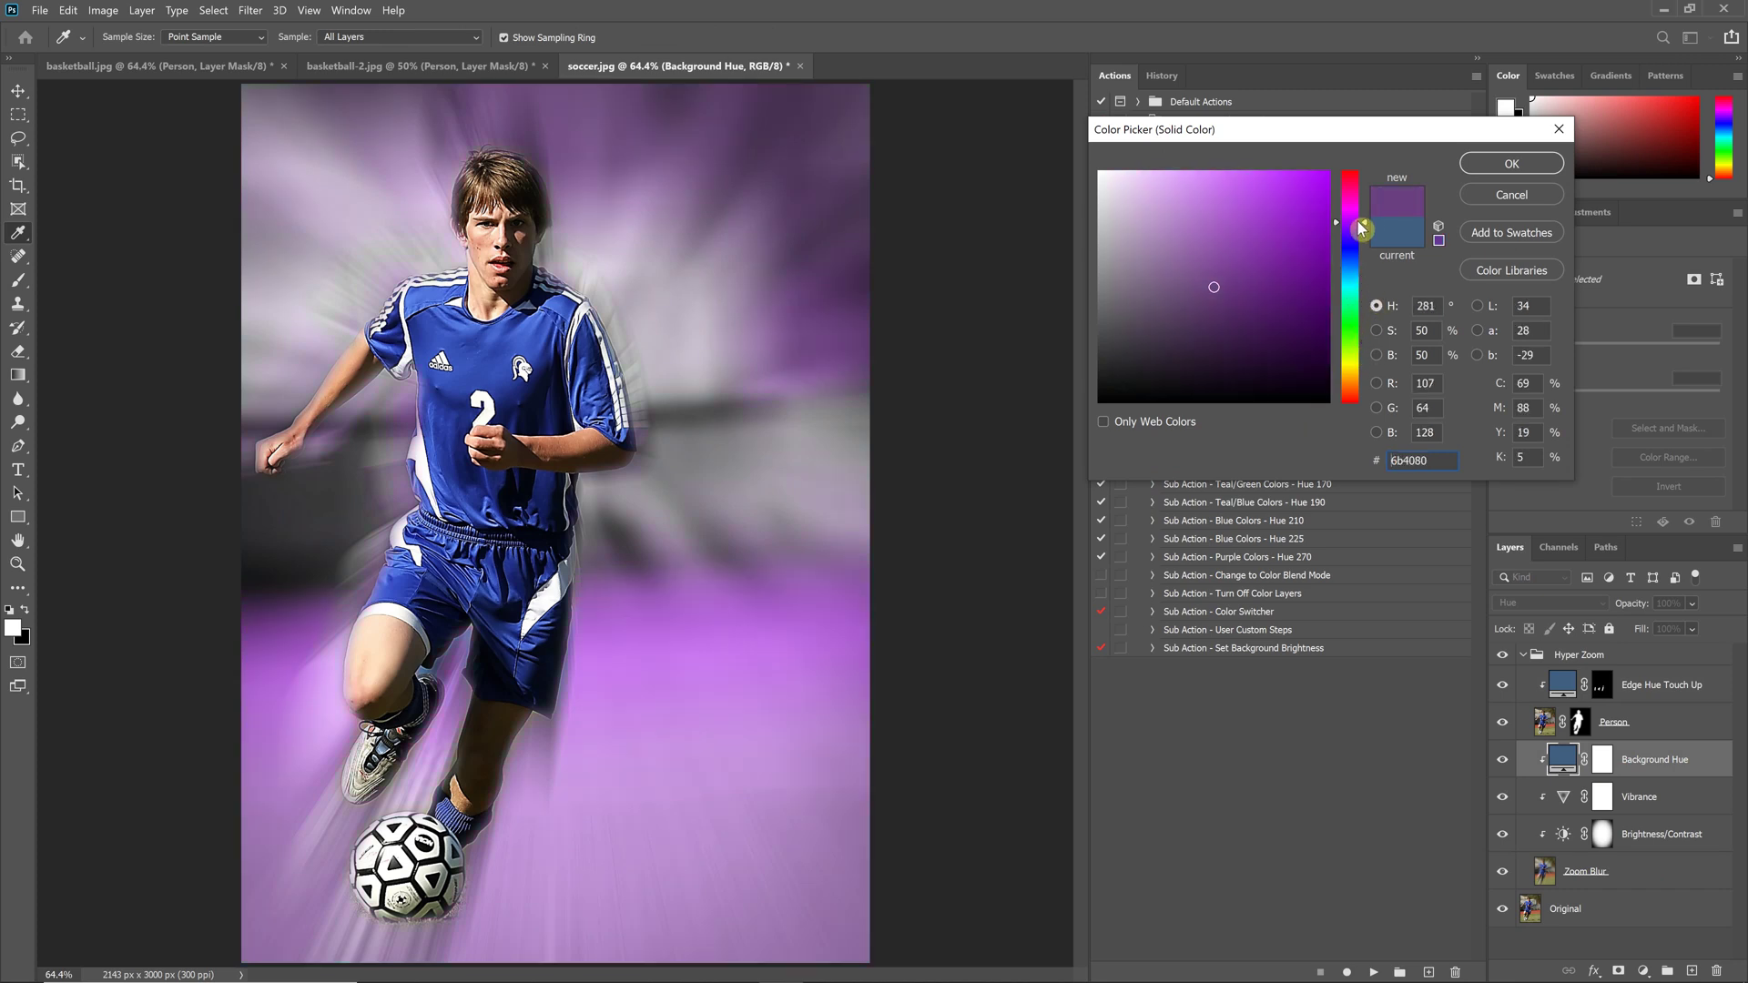
click(1494, 166)
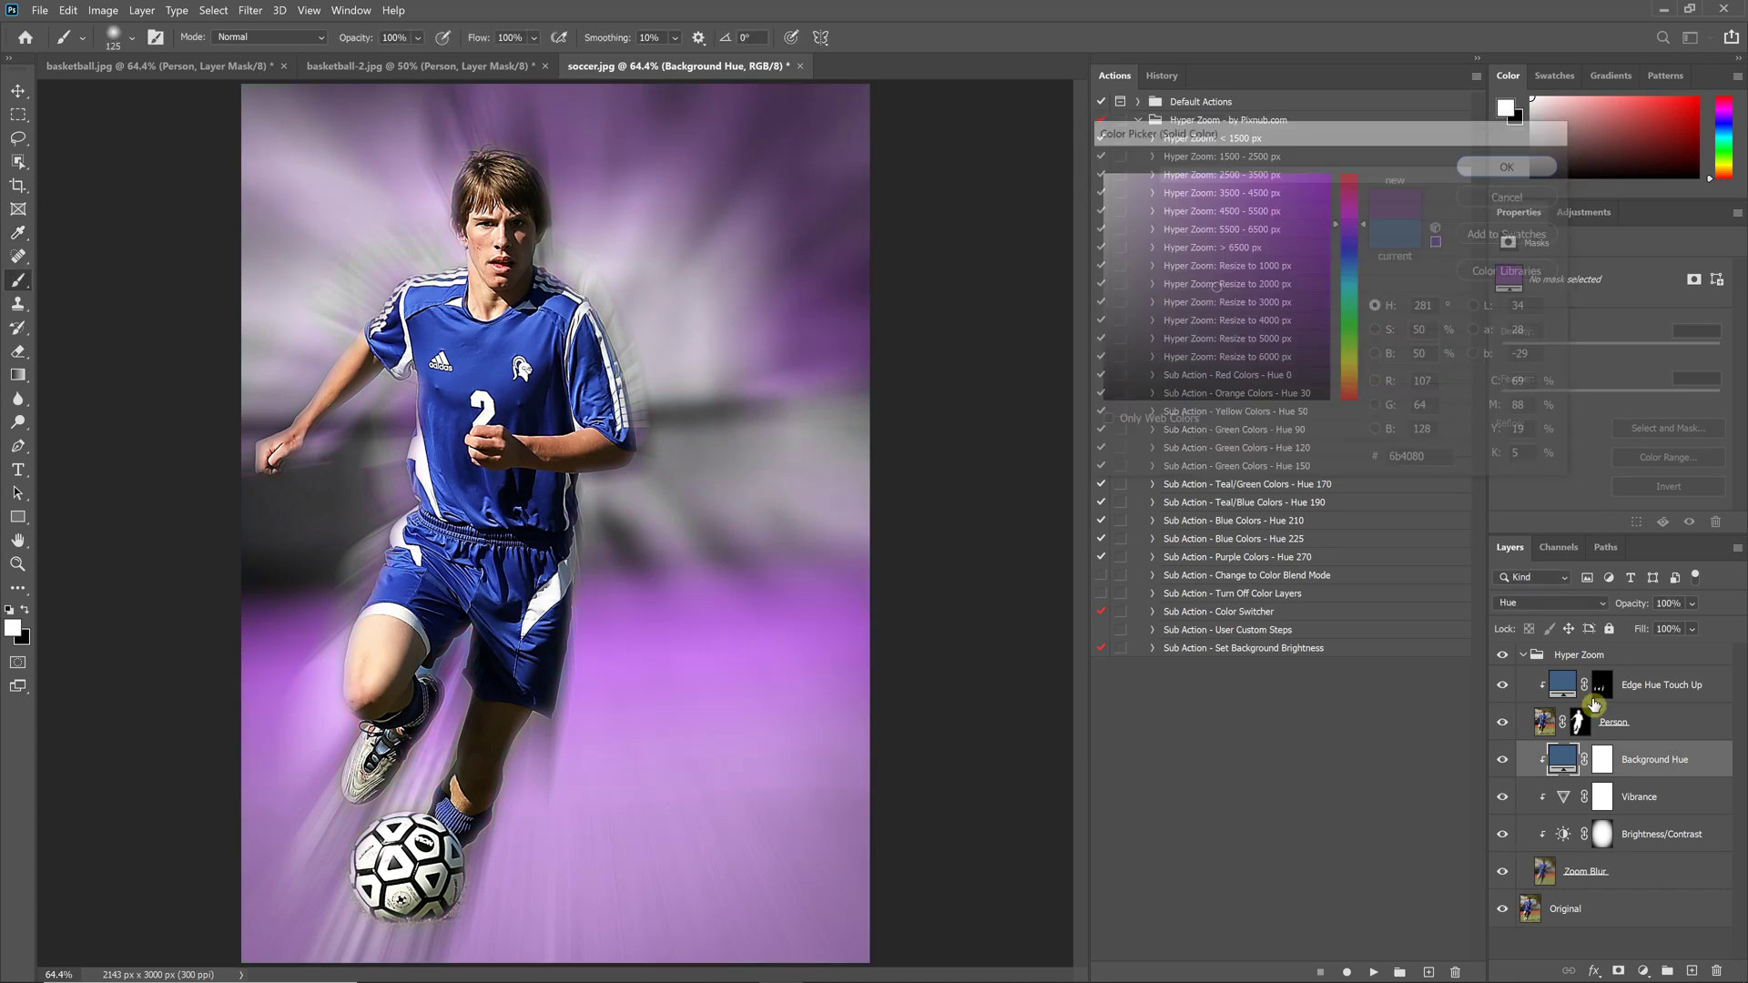
Hide the Edge Hue Touch Up and Background Hue layers, and set the Vibrance layer to Vibrance +36 and Saturation +33
click(1504, 688)
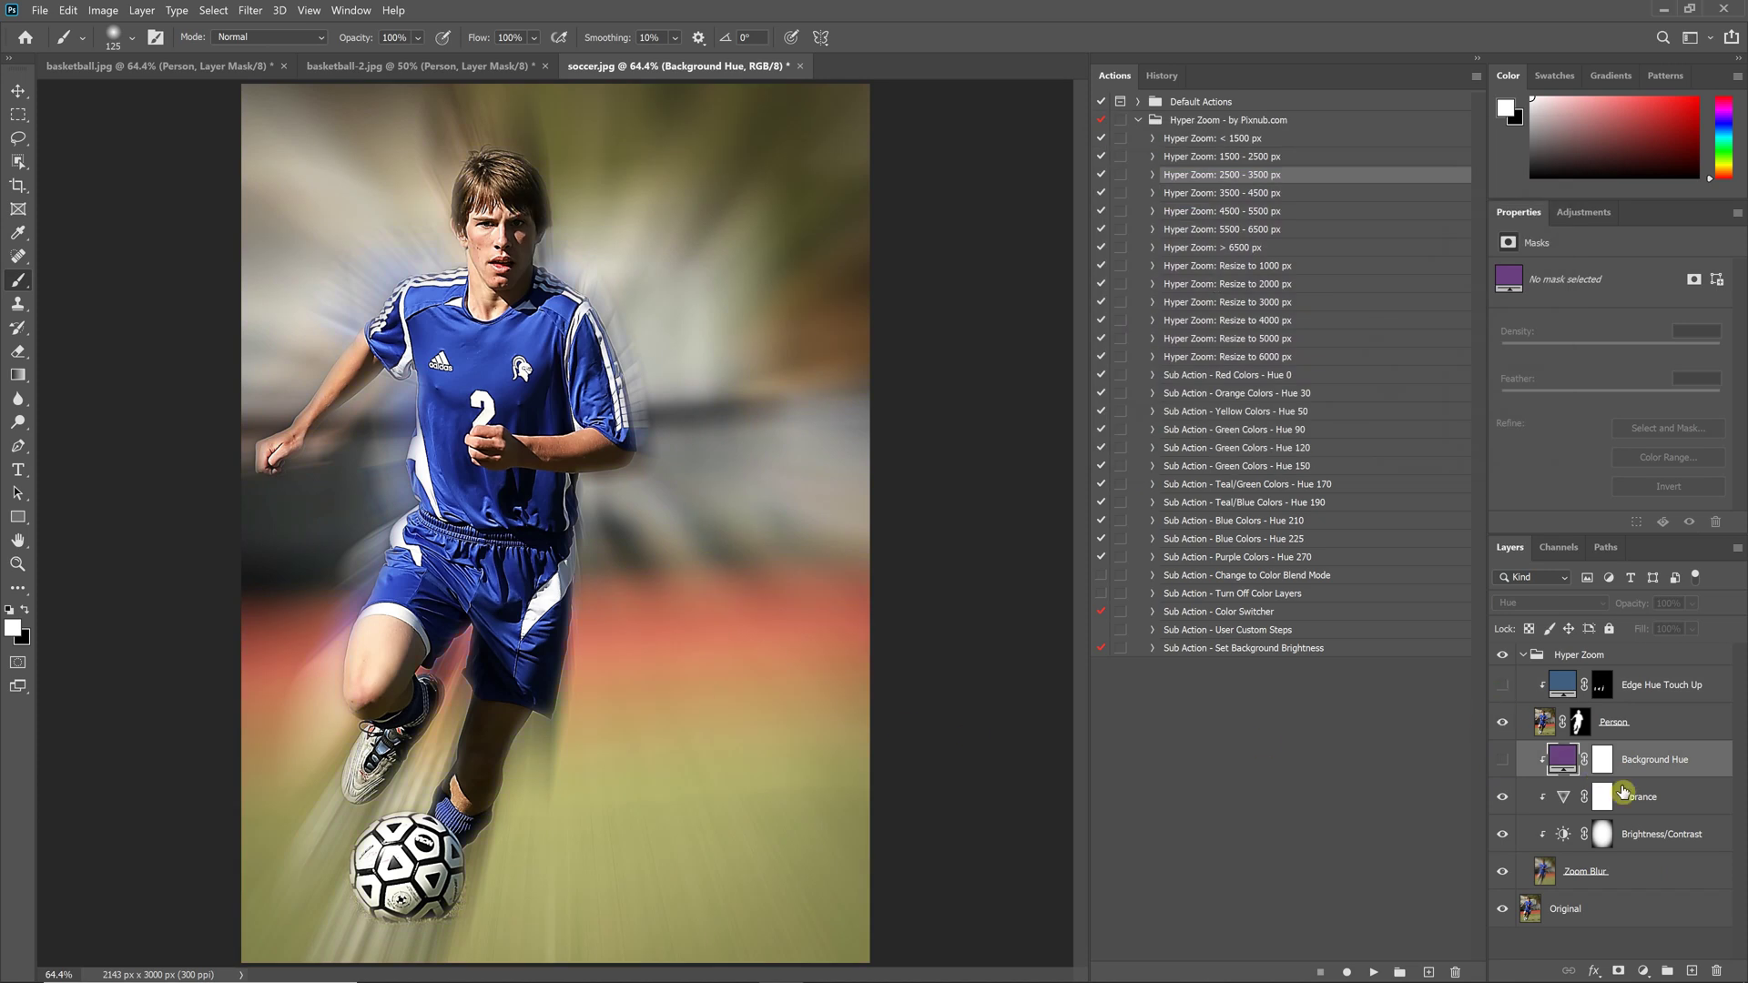
click(1634, 809)
drag(1615, 328, 1647, 326)
click(1642, 296)
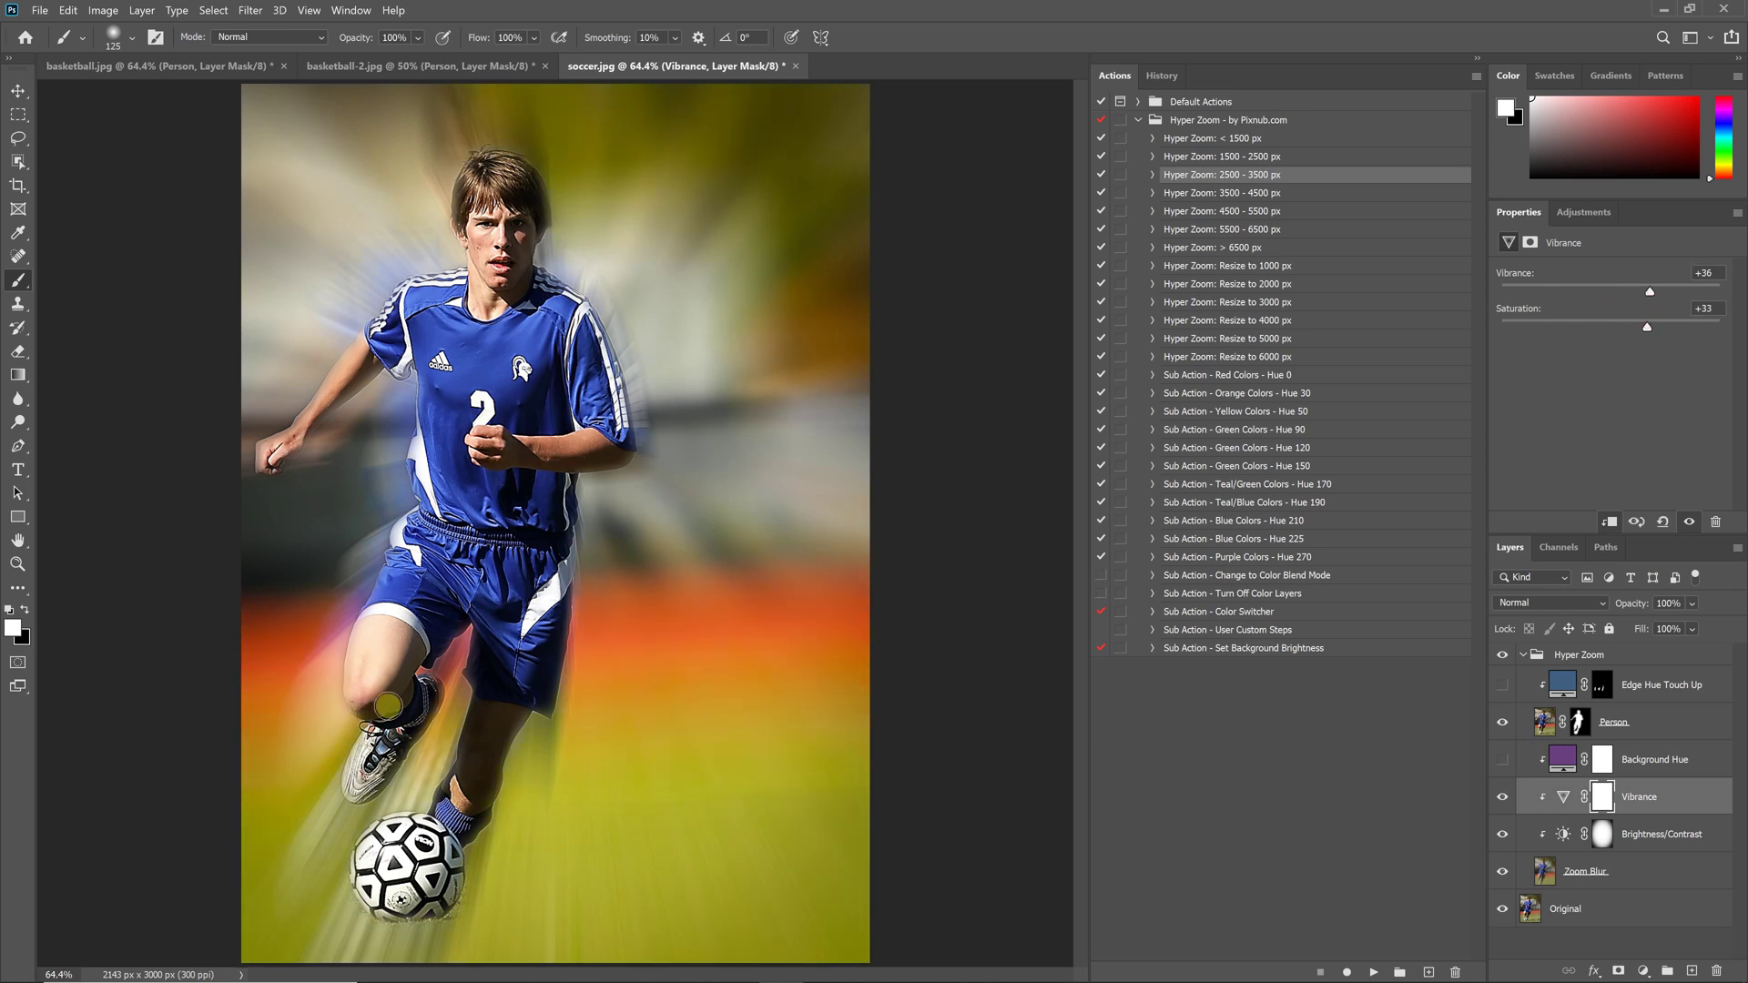
Set the brightness of the Brightness/Contrast adjustment layer to 150
click(1669, 842)
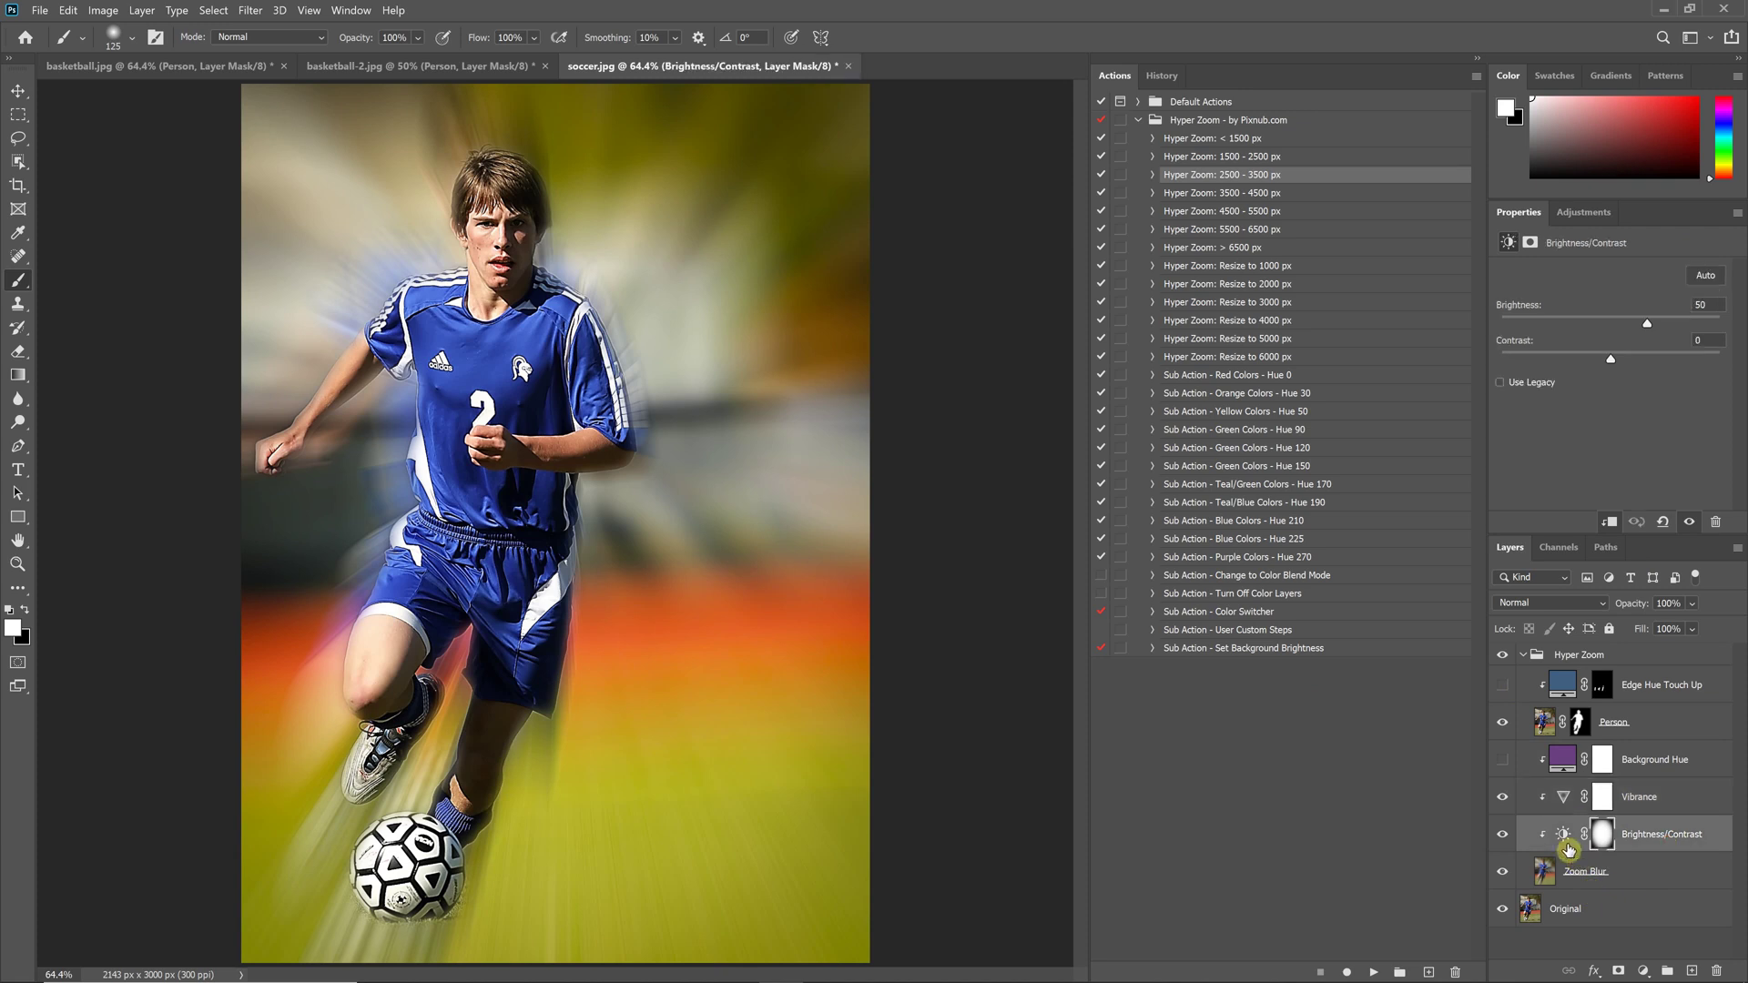
click(1565, 841)
drag(1651, 330, 1722, 324)
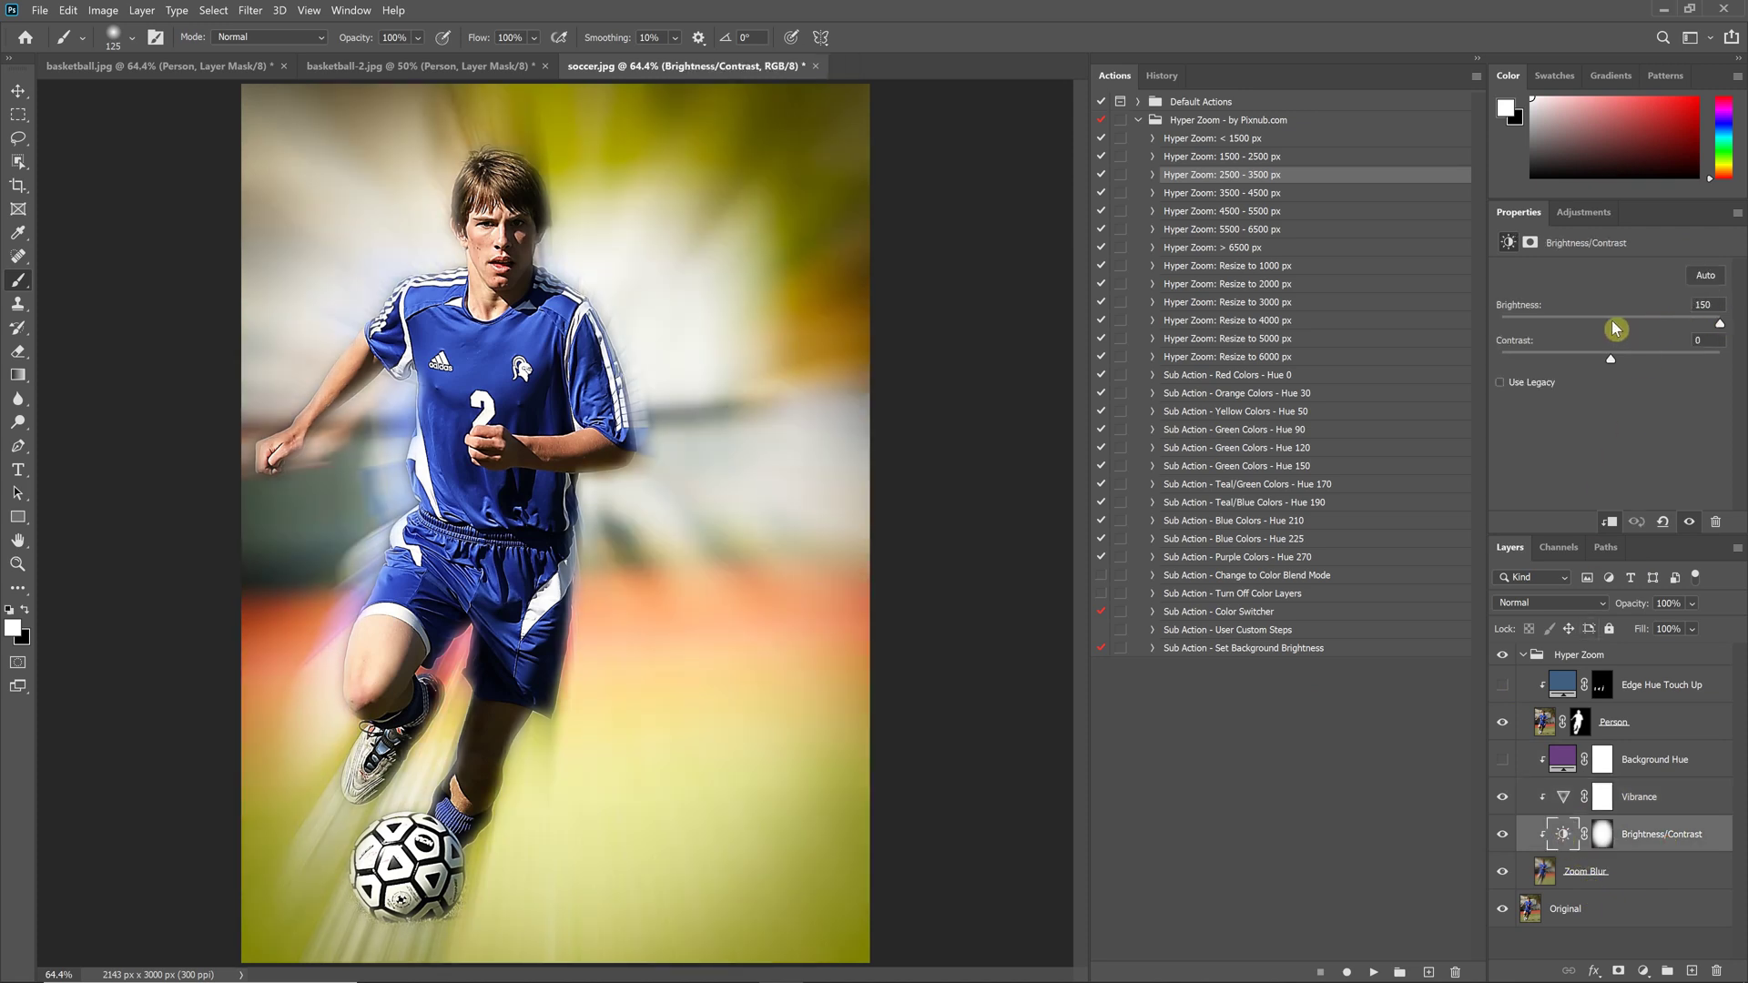
click(1614, 323)
drag(1679, 320, 1739, 322)
Delete the Hyper Zoom group, and switch the Change to Color Blend Mode sub action on and back off
drag(1700, 667, 1717, 968)
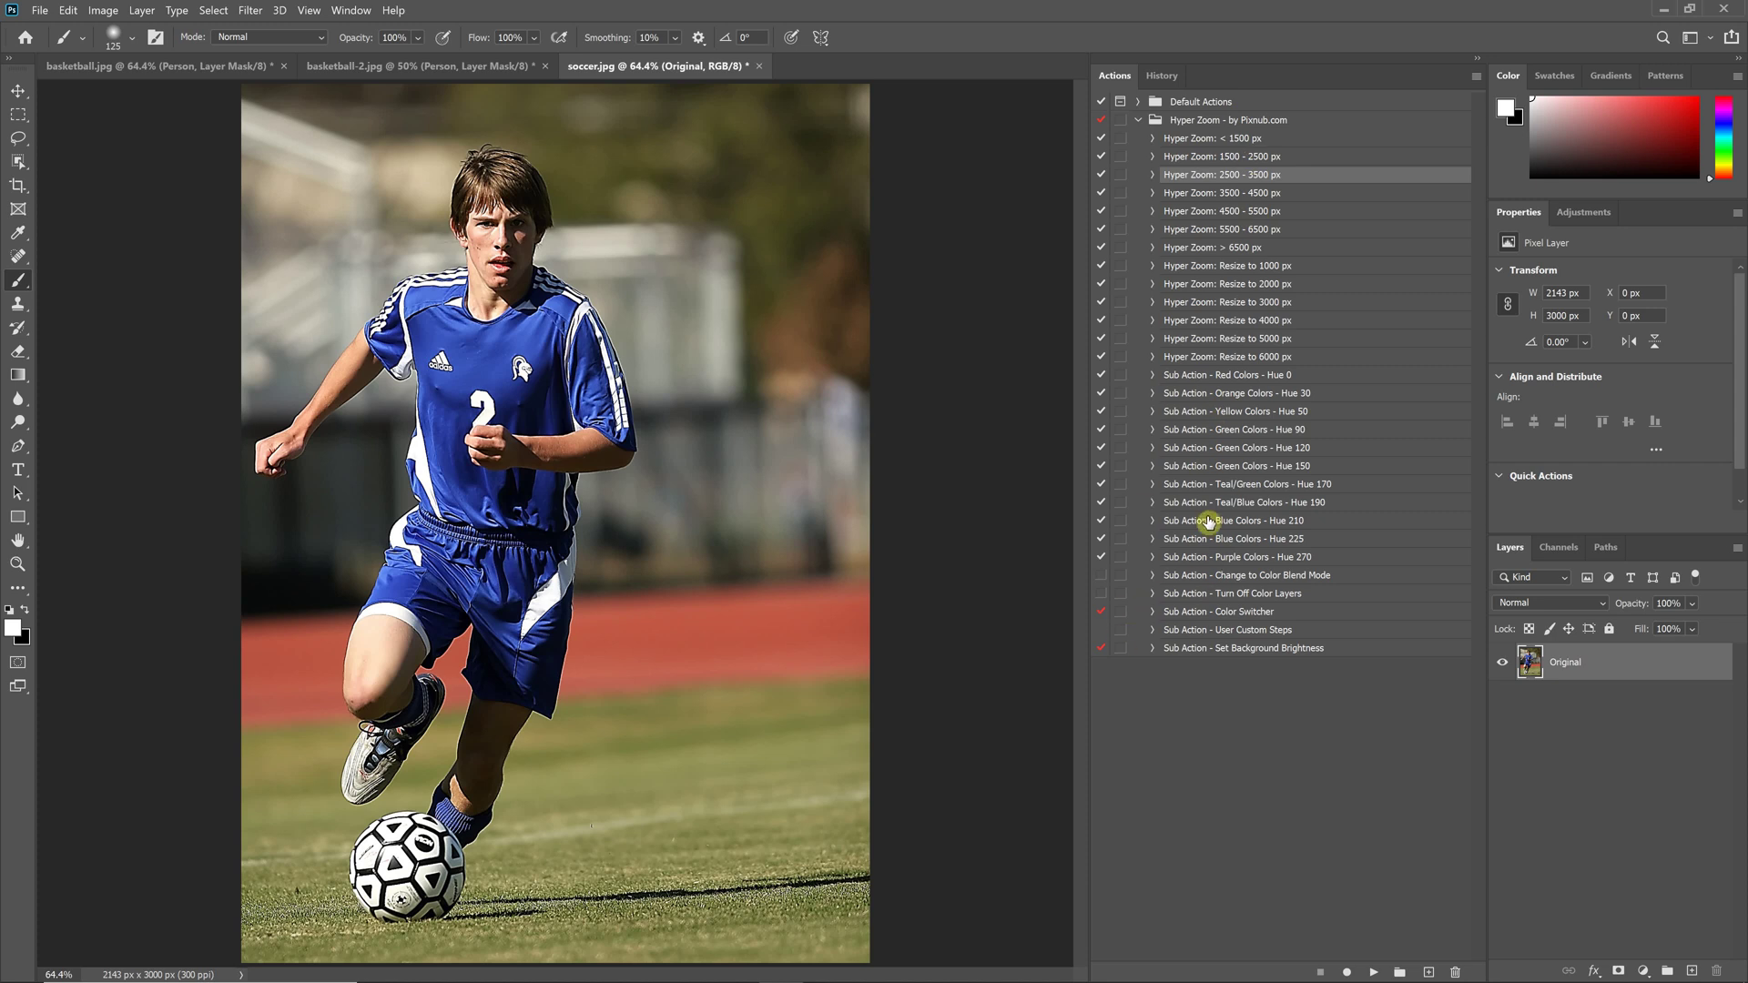
click(1103, 580)
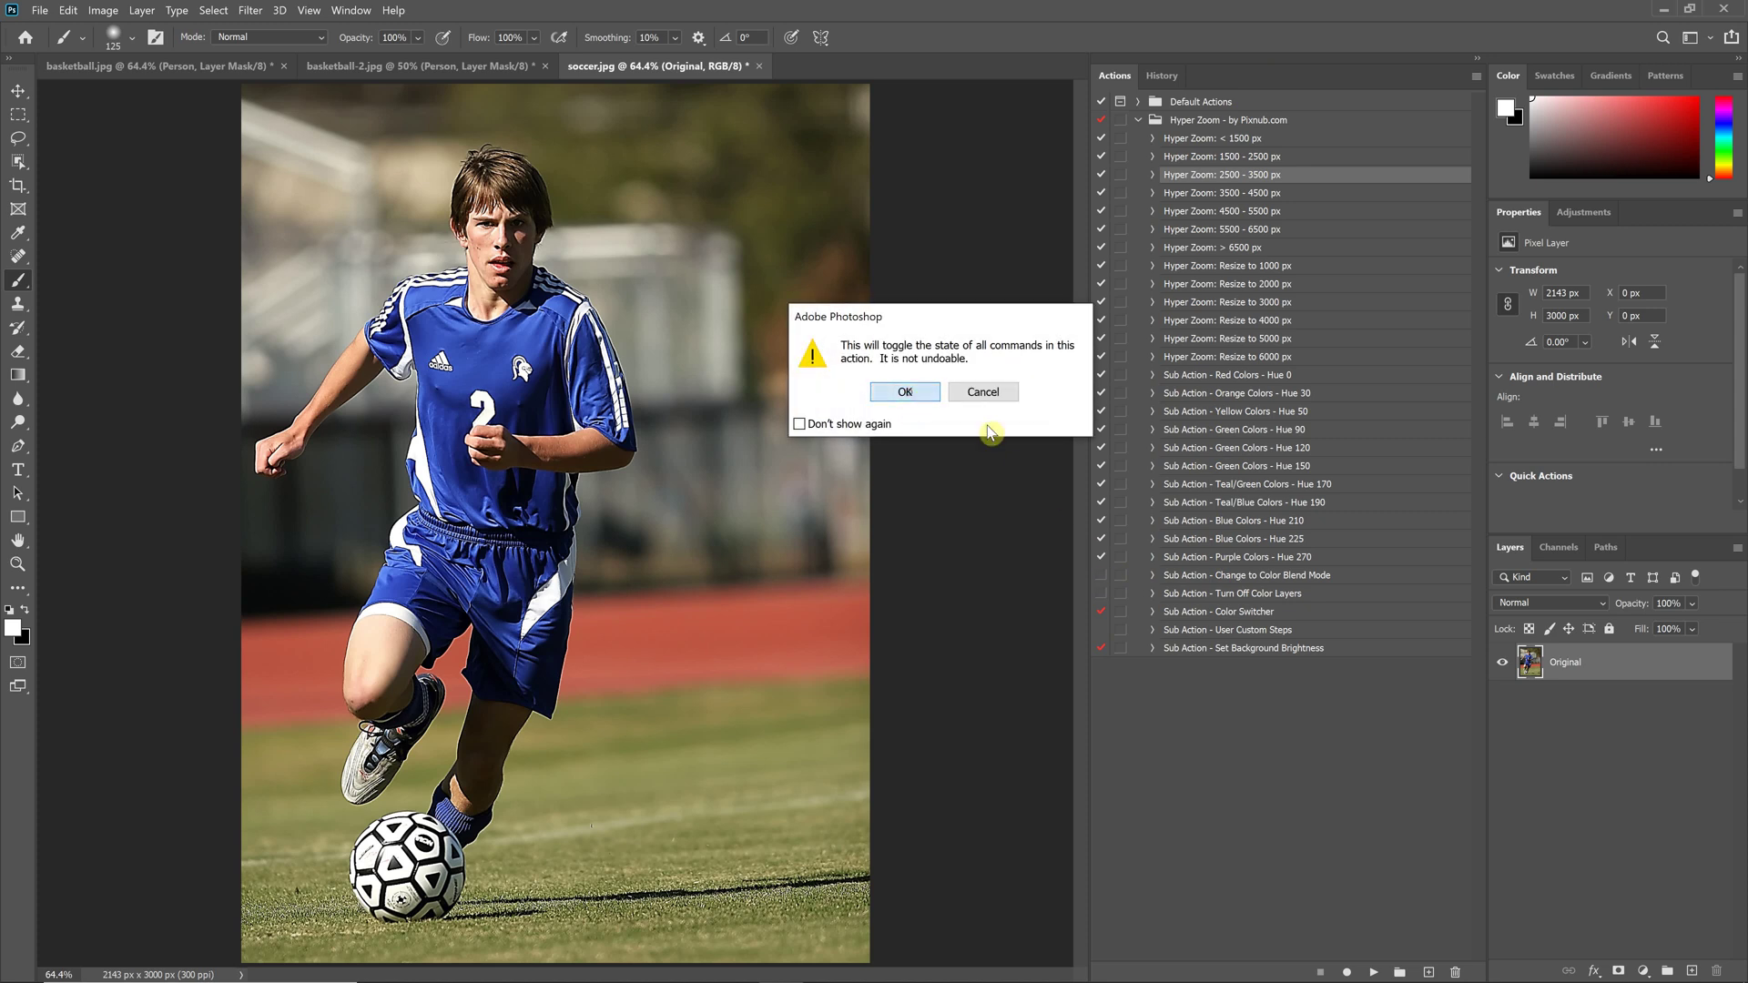
click(907, 390)
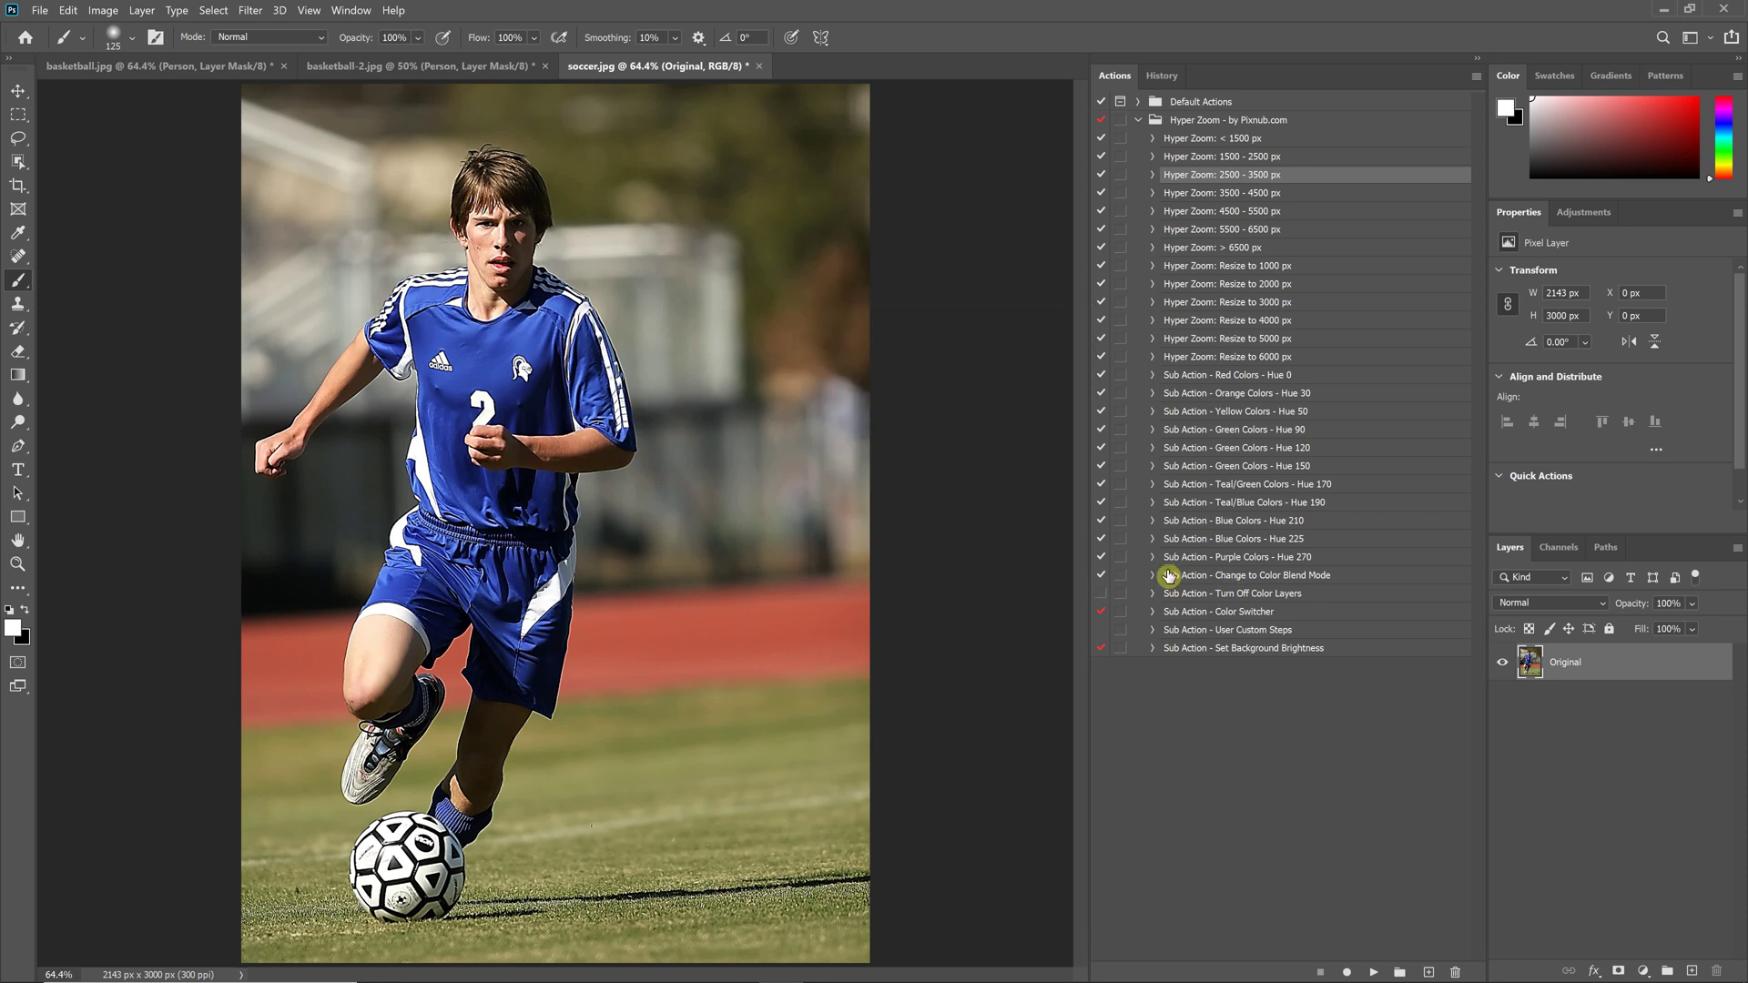
click(1103, 579)
click(908, 397)
Enable the Turn Off Color Layers sub action and inspect the color choices inside the Color Switcher sub action
click(1102, 594)
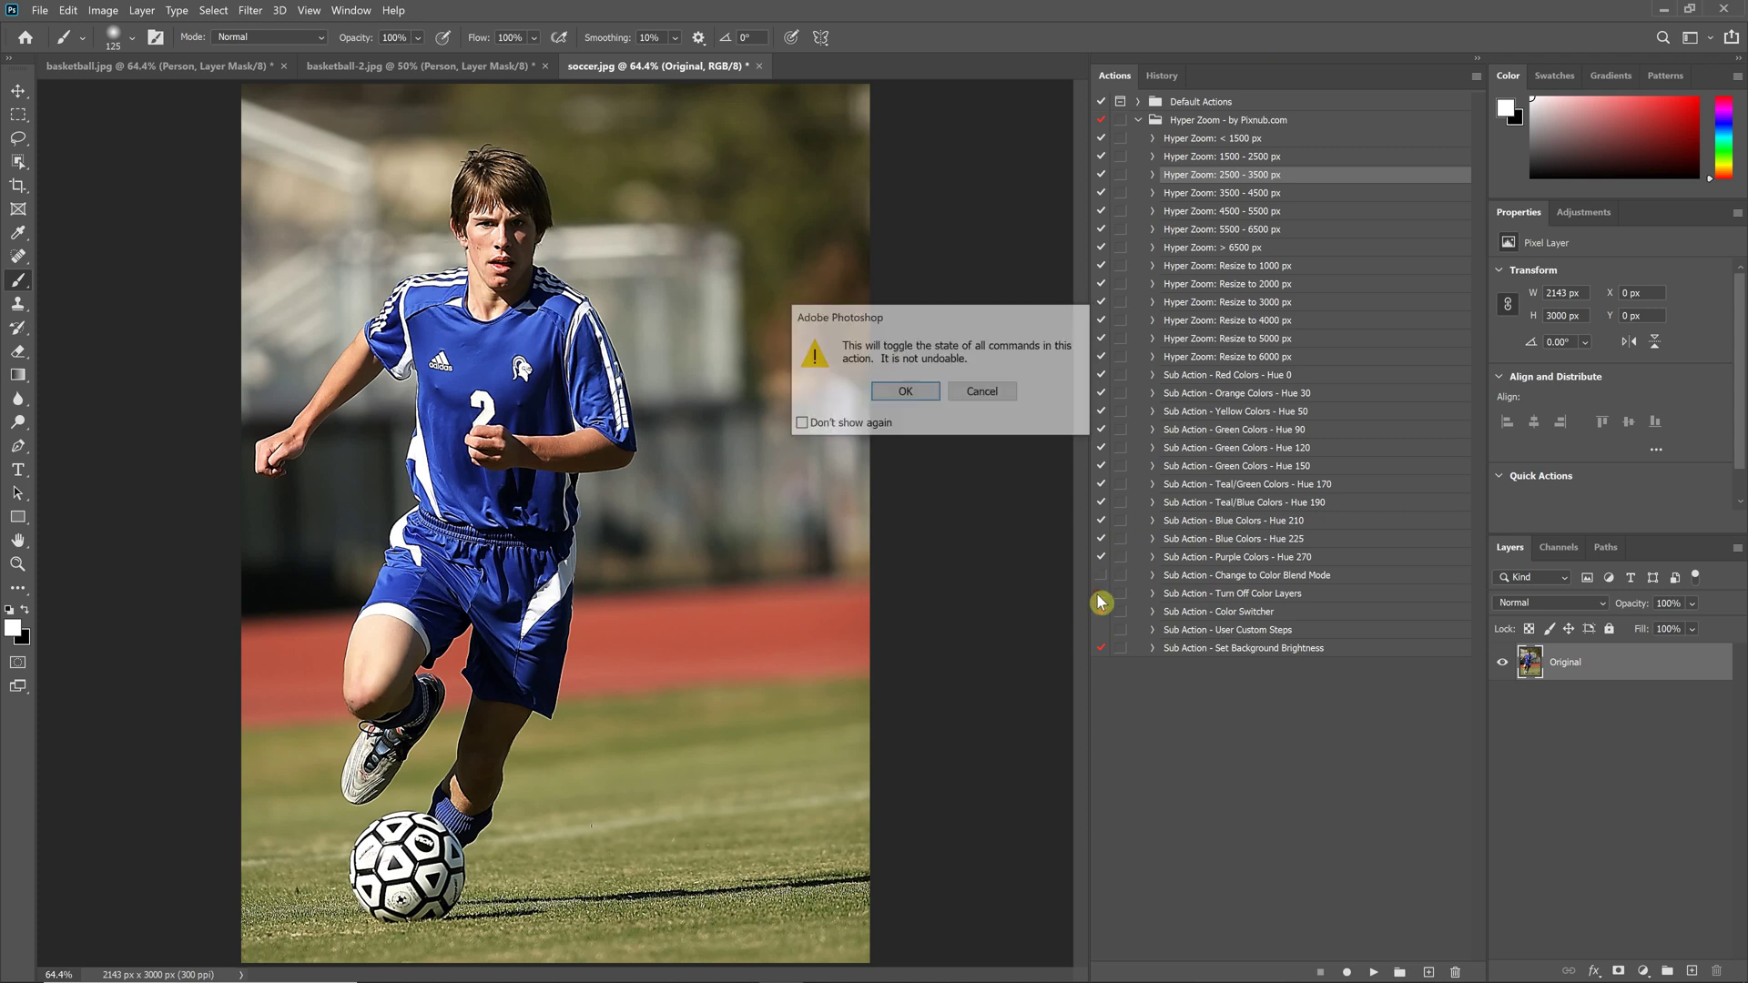
click(905, 393)
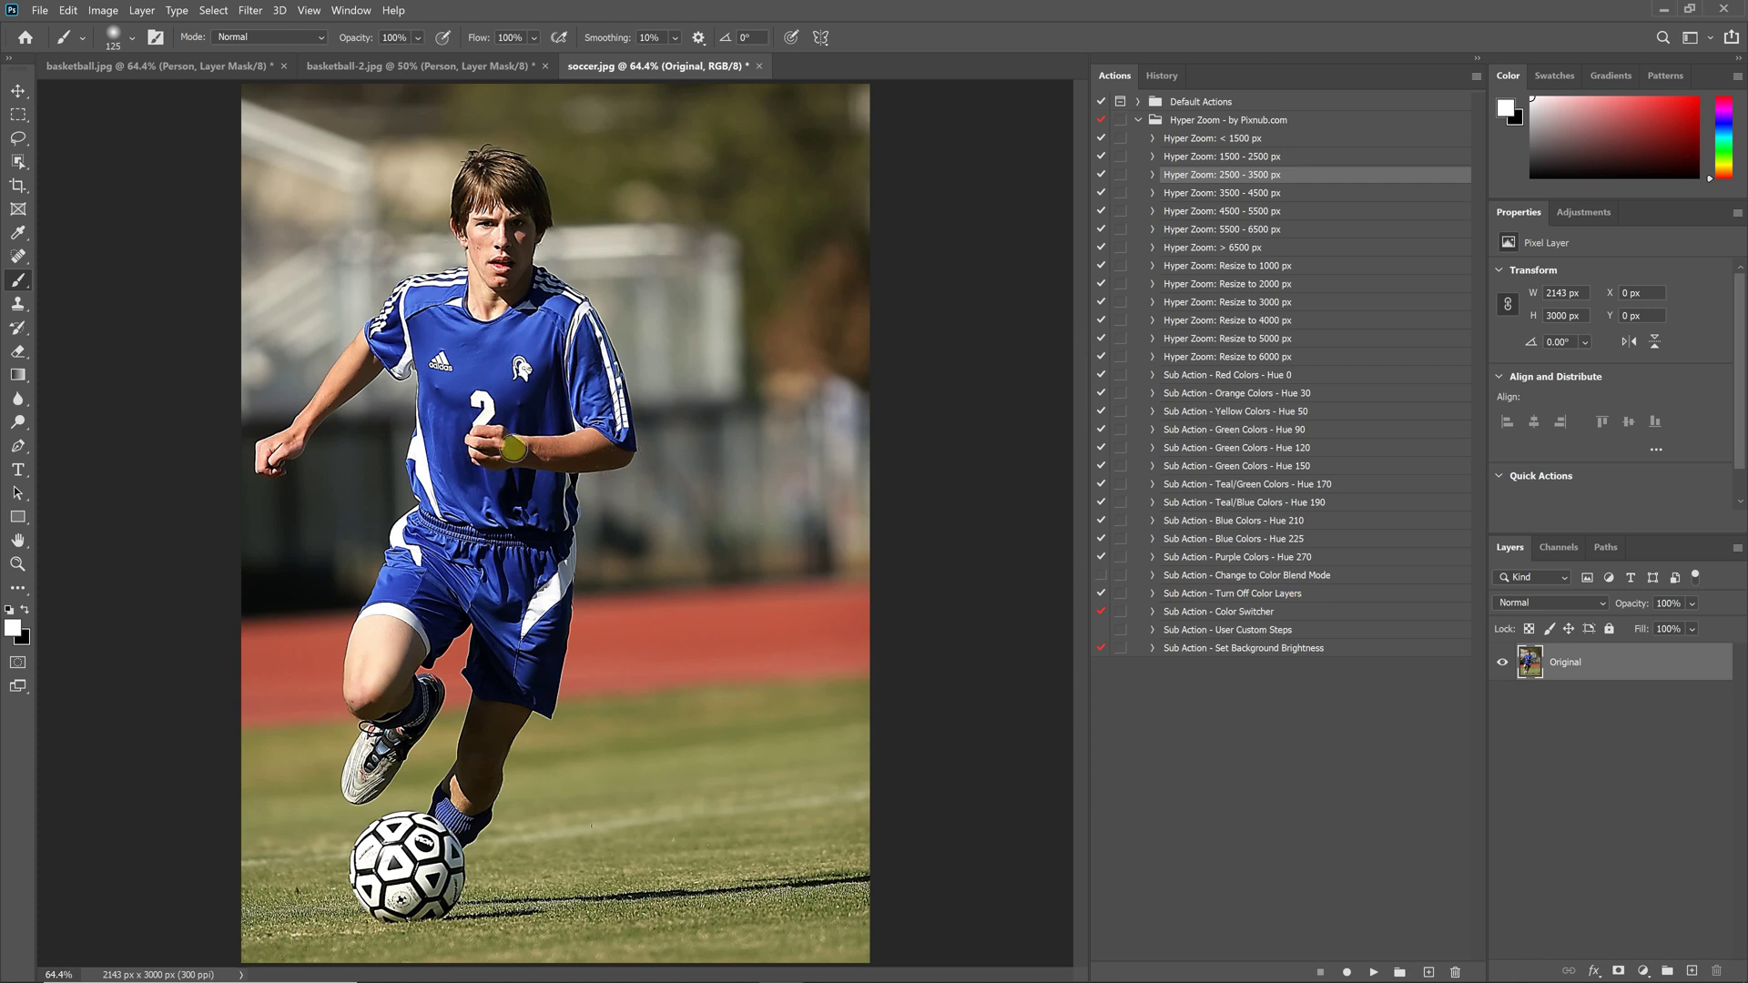
click(1153, 617)
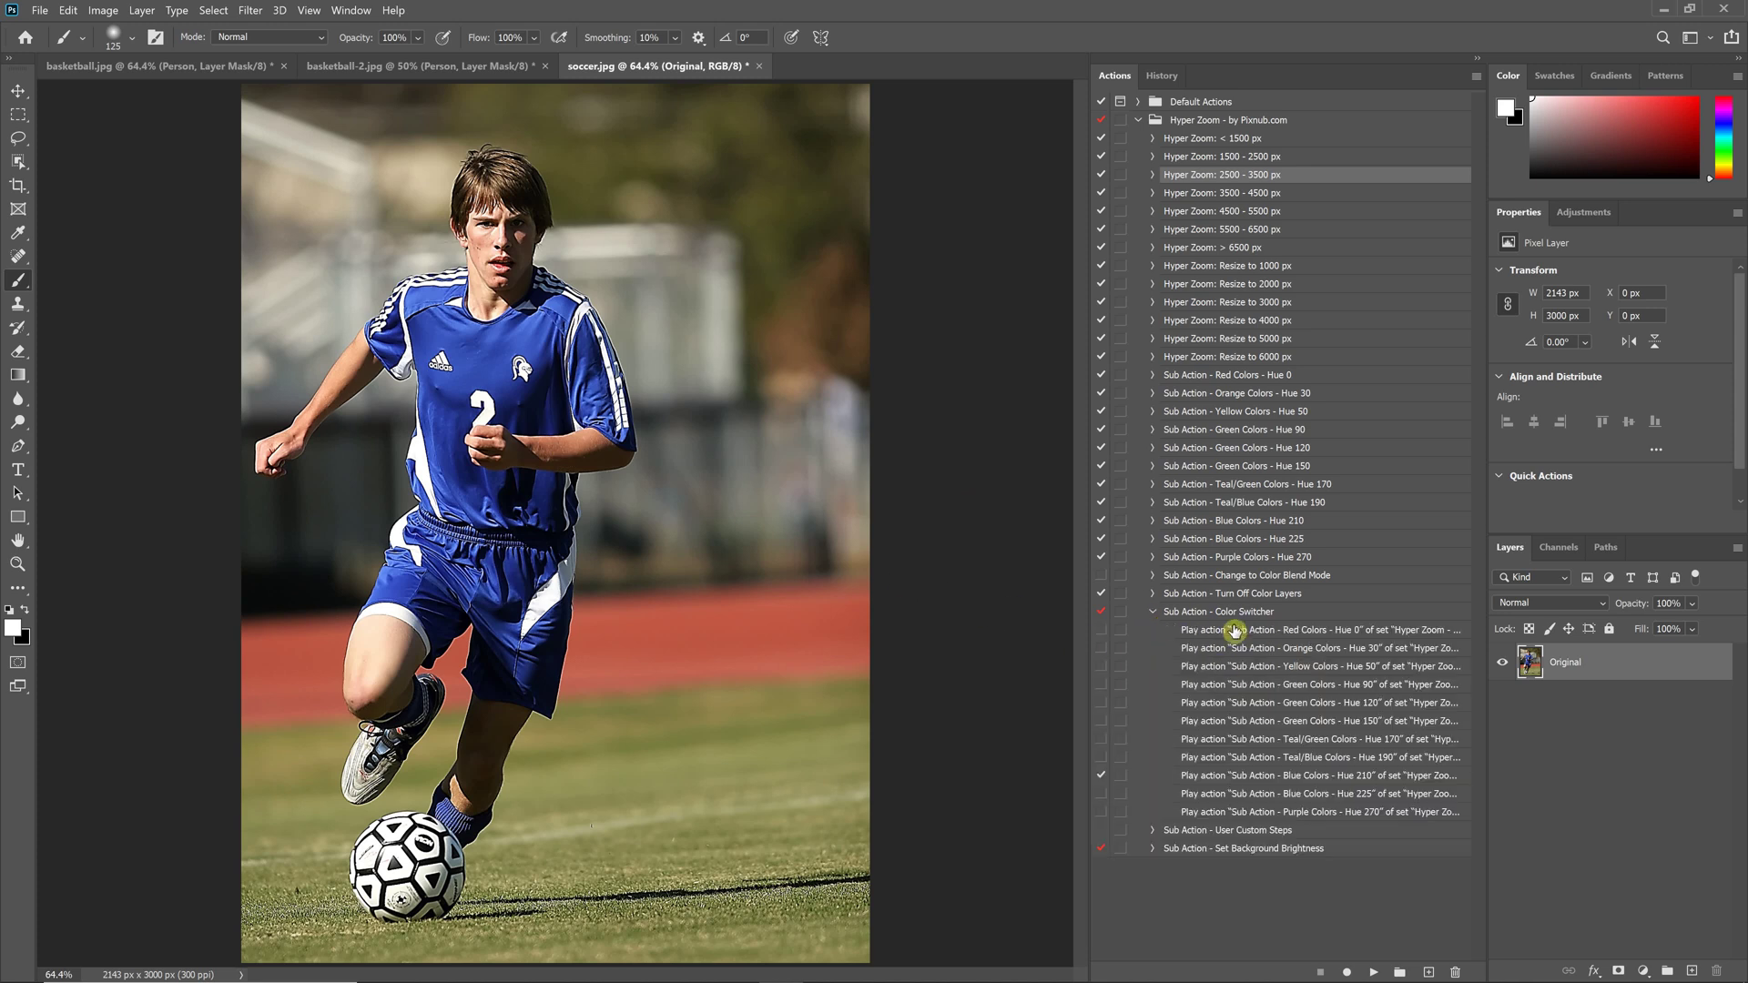
click(1100, 776)
click(1152, 614)
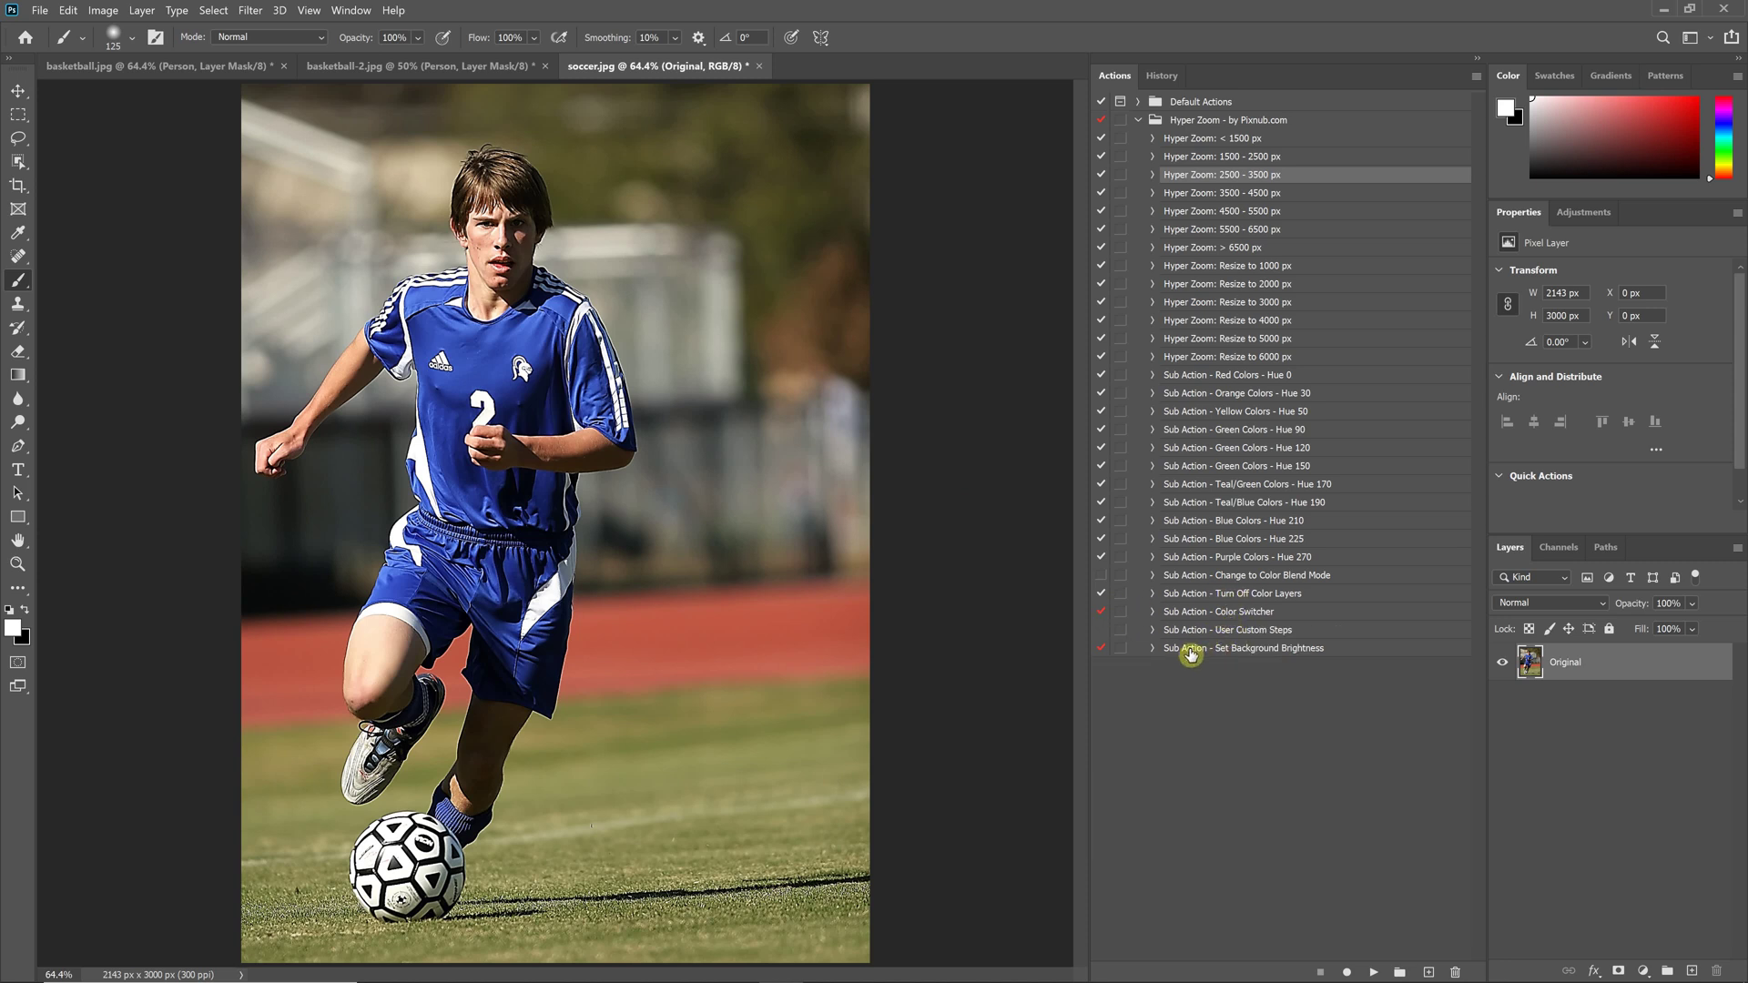
Enable the Brightness 150 adjustment inside the Set Background Brightness sub action, leaving the sub action collapsed
click(1153, 651)
scroll(1202, 660, down, 3)
scroll(1103, 624, down, 1)
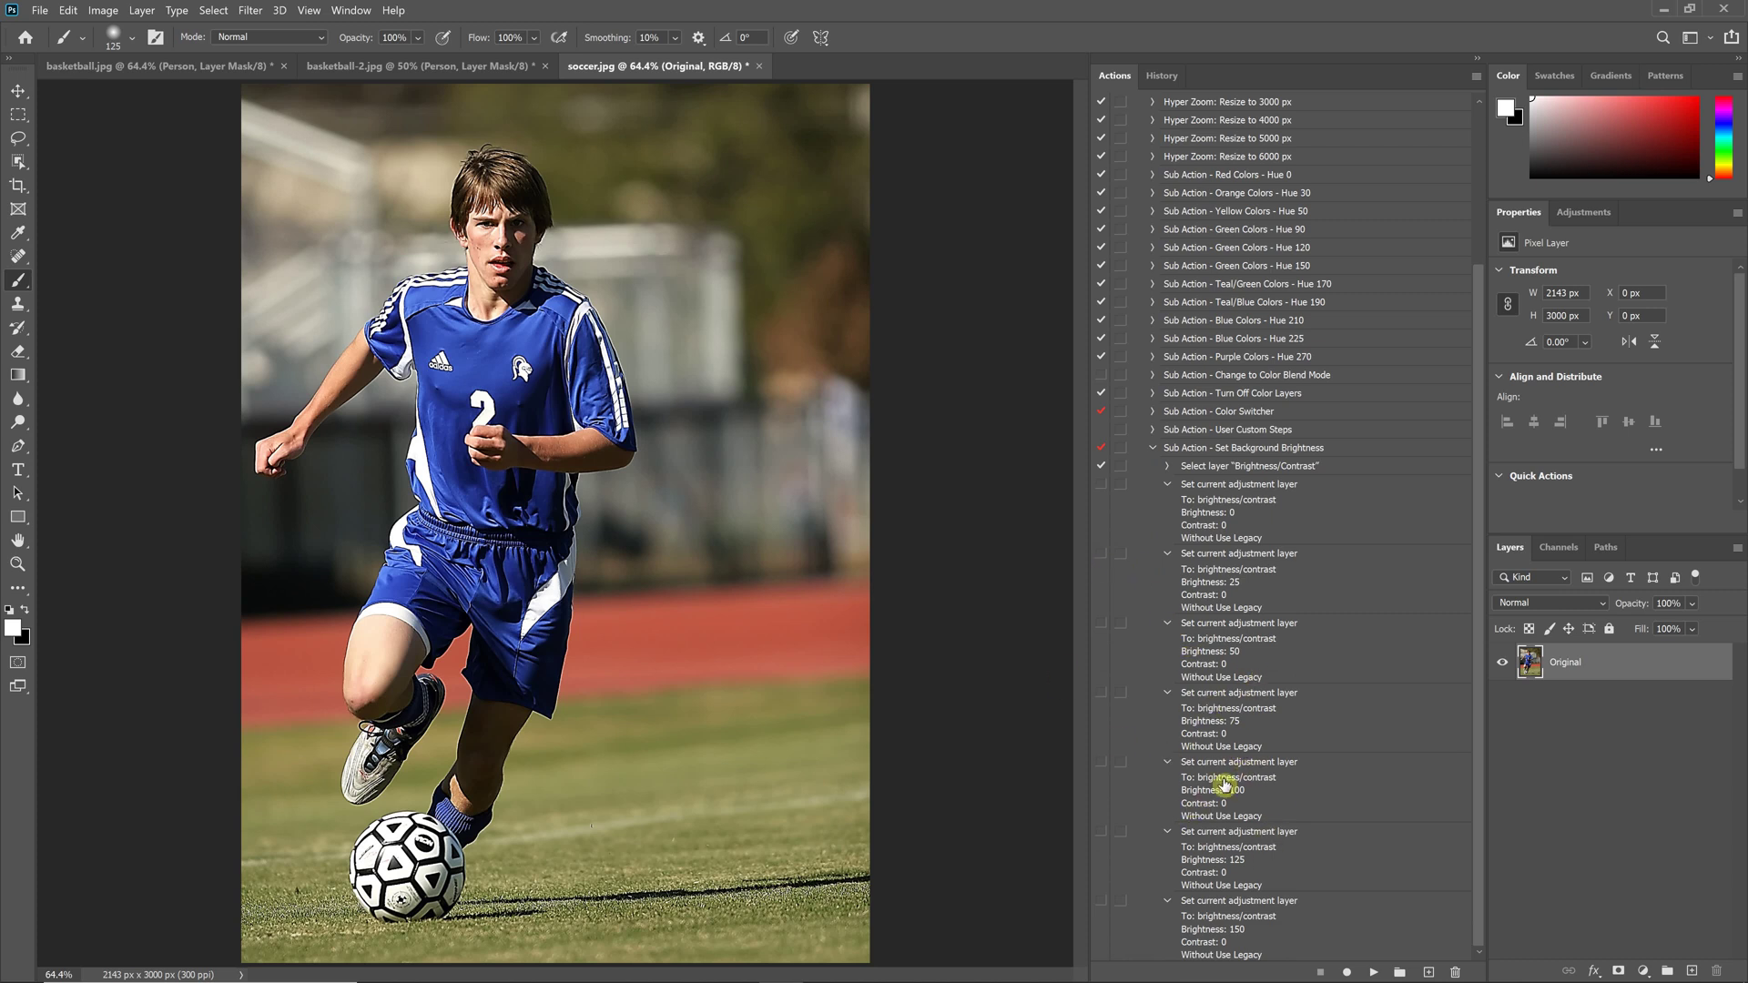
click(1100, 904)
click(1149, 449)
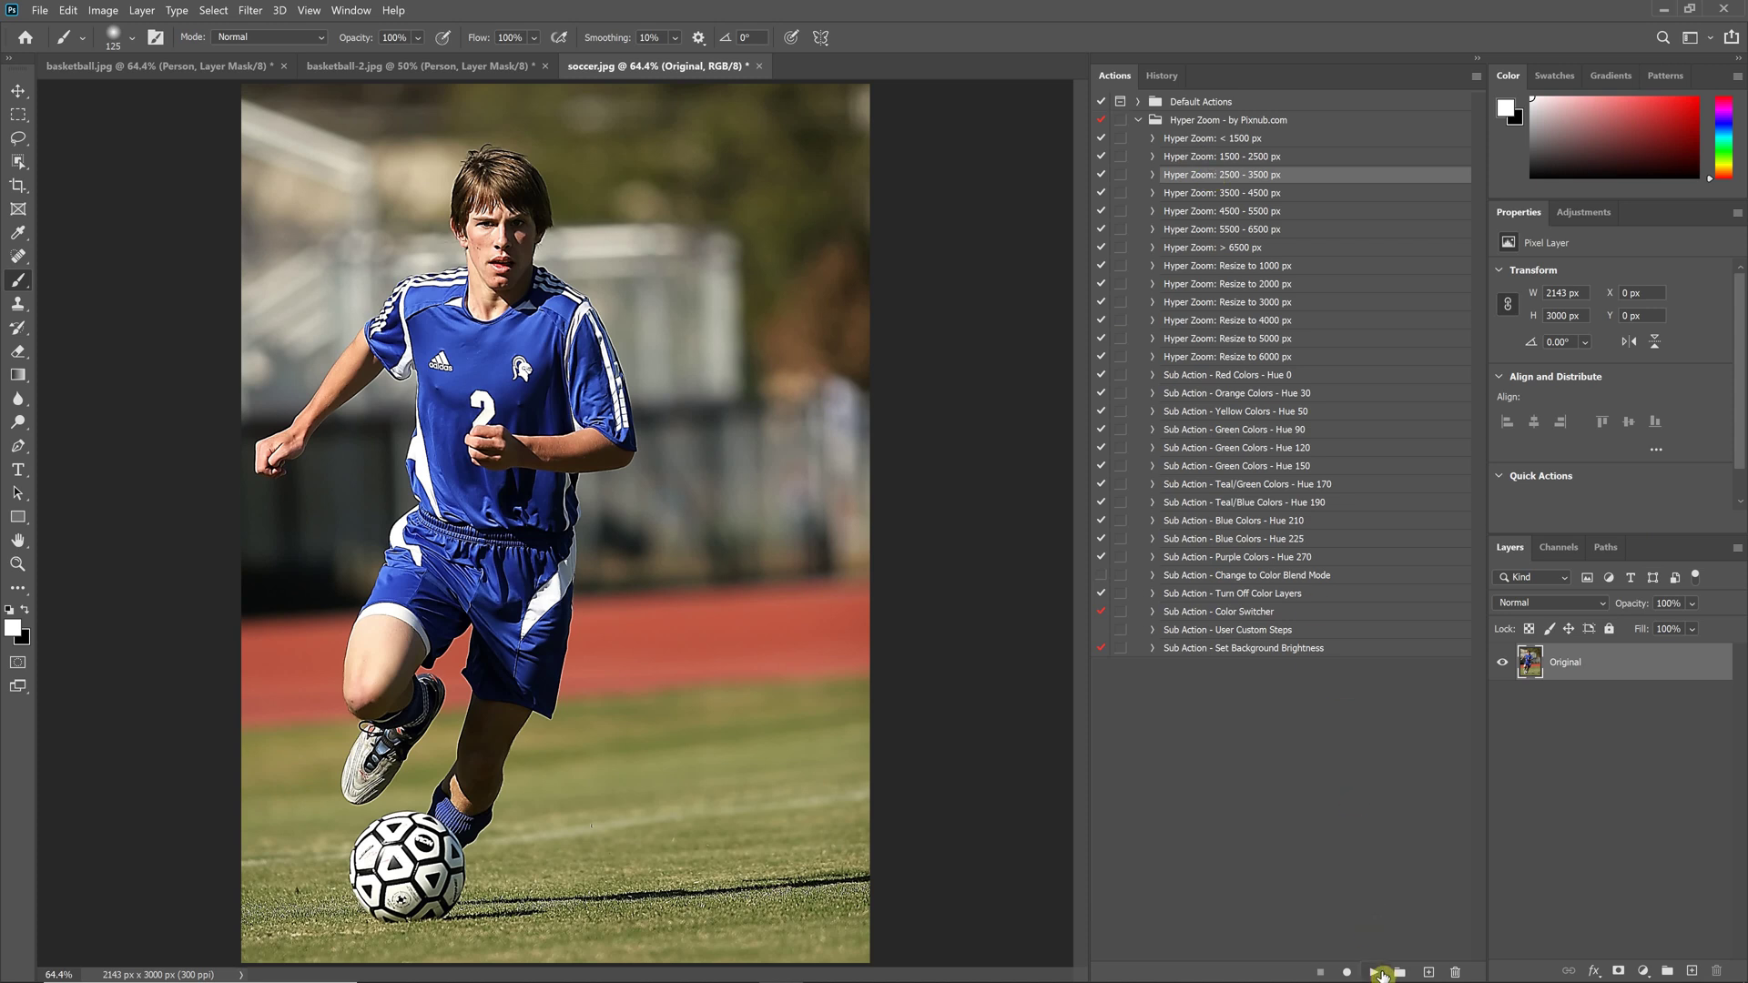
Play the "Hyper Zoom: 2500 - 3500 px" action, check the Brightness/Contrast settings, and show the Background Hue and Edge Hue Touch Up layers
click(1375, 974)
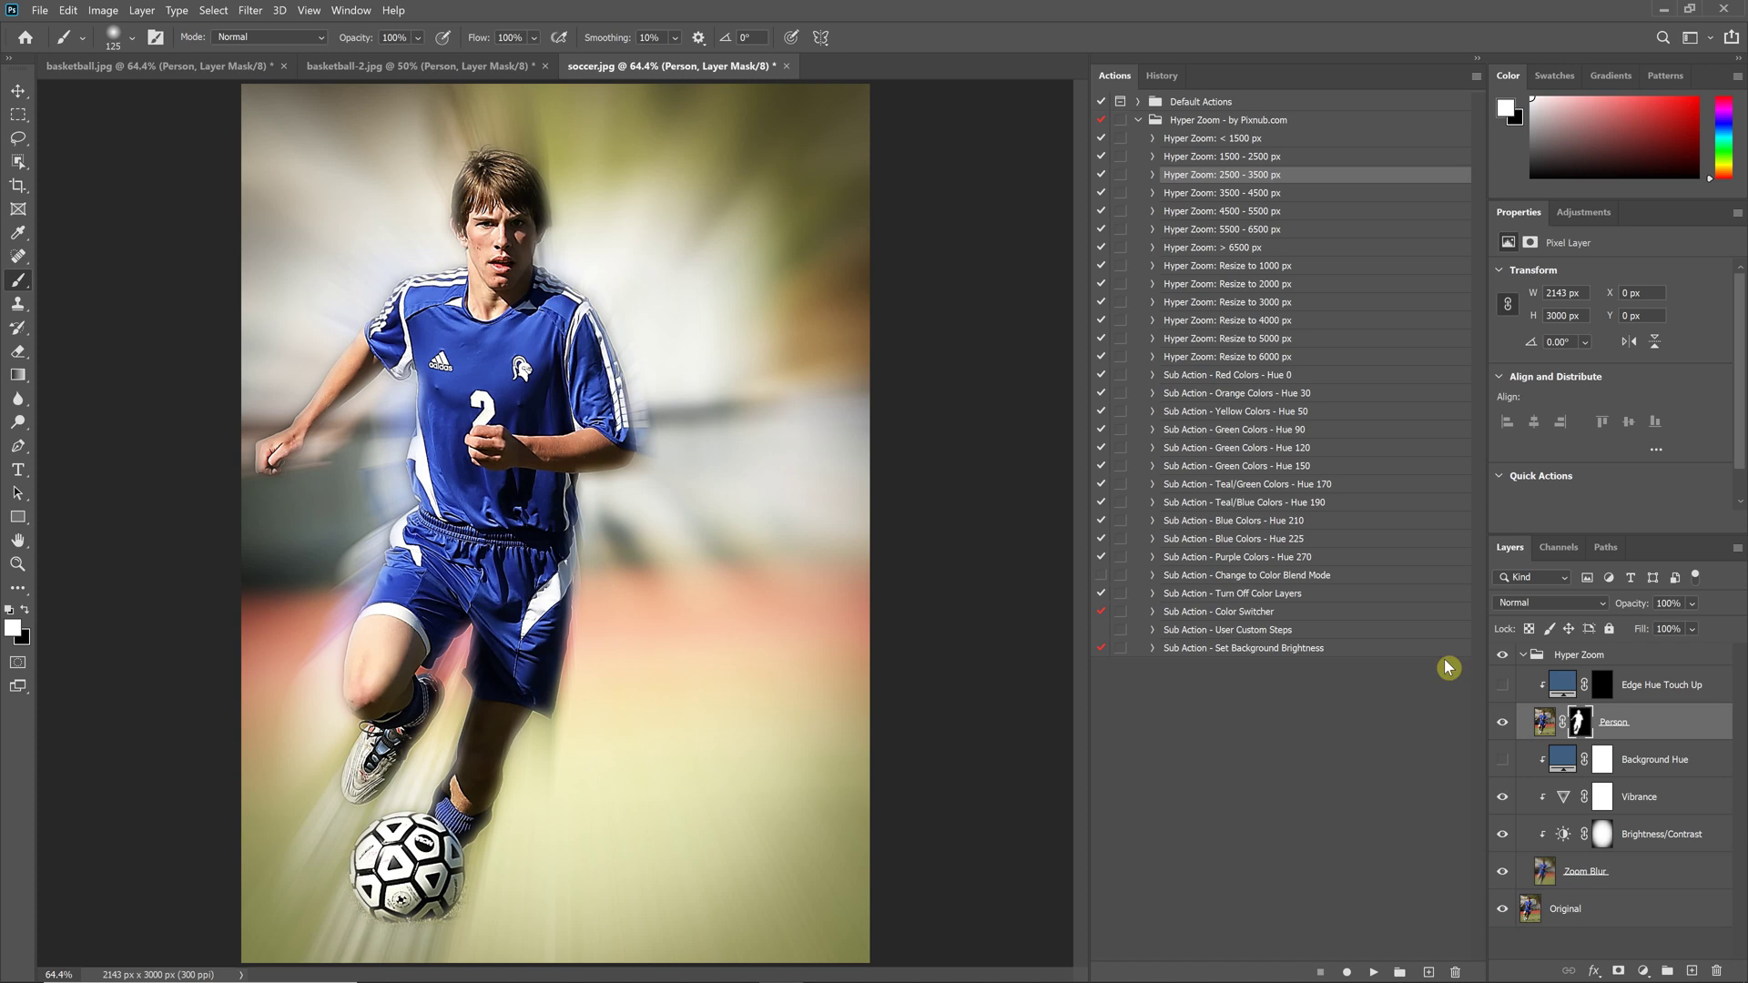
click(1571, 830)
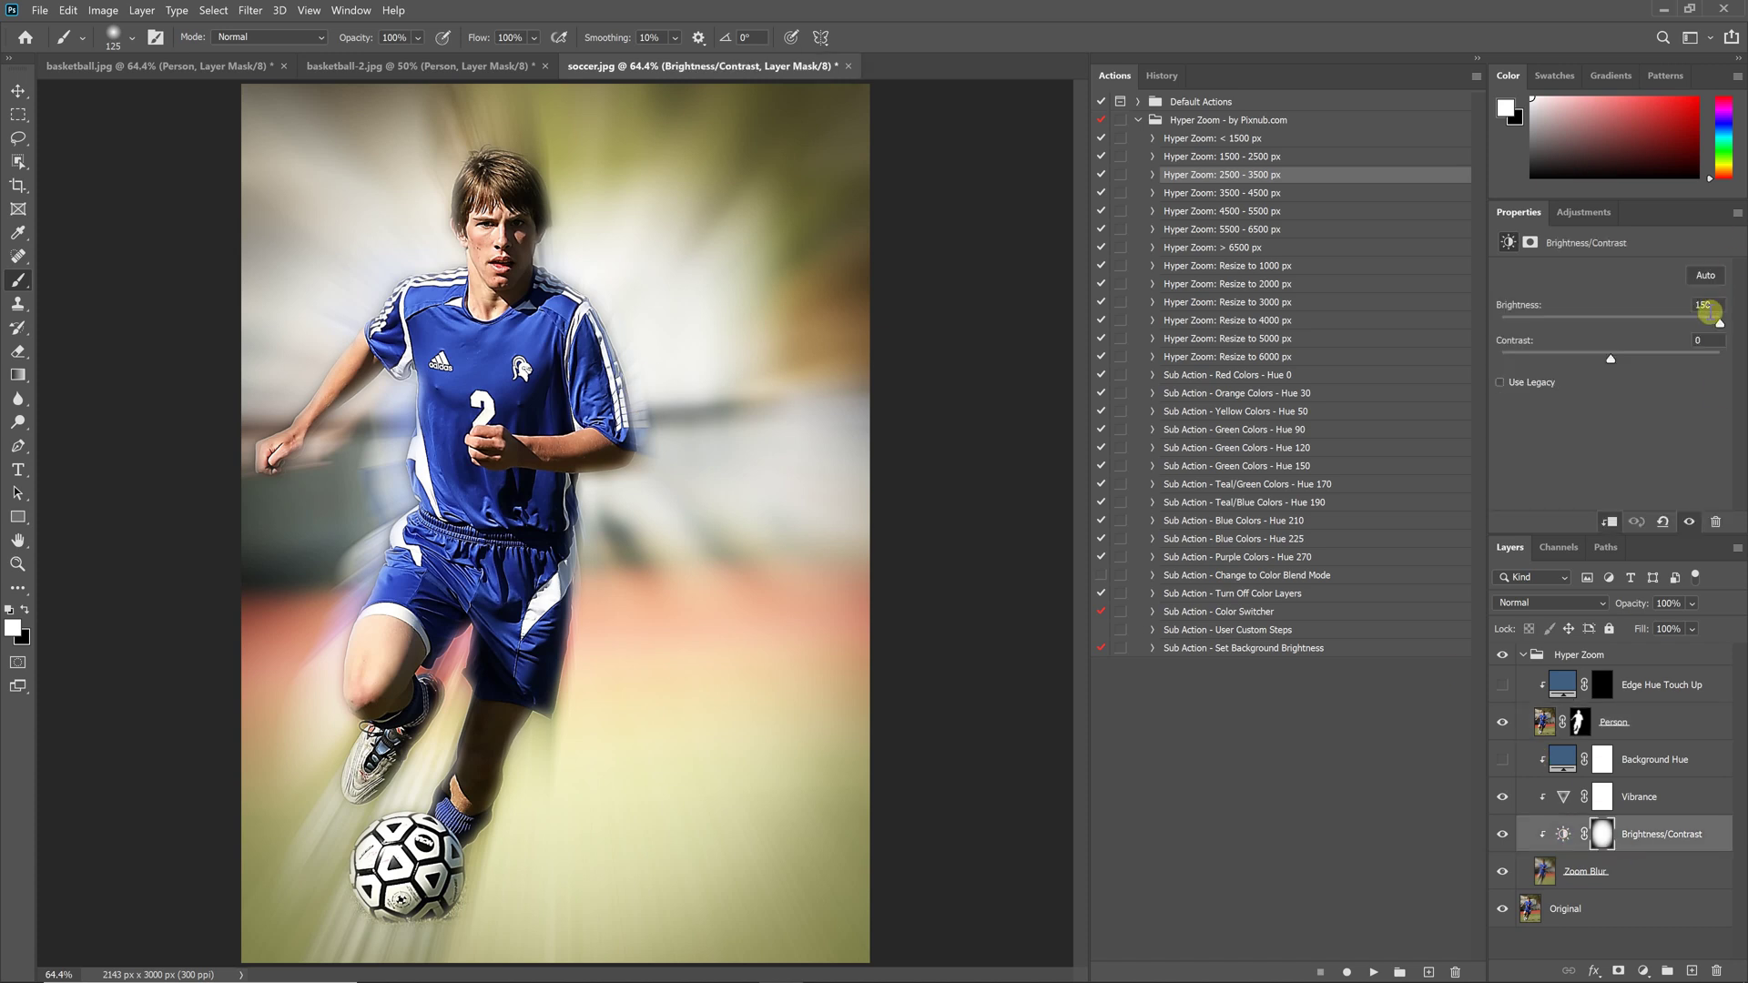
click(1502, 763)
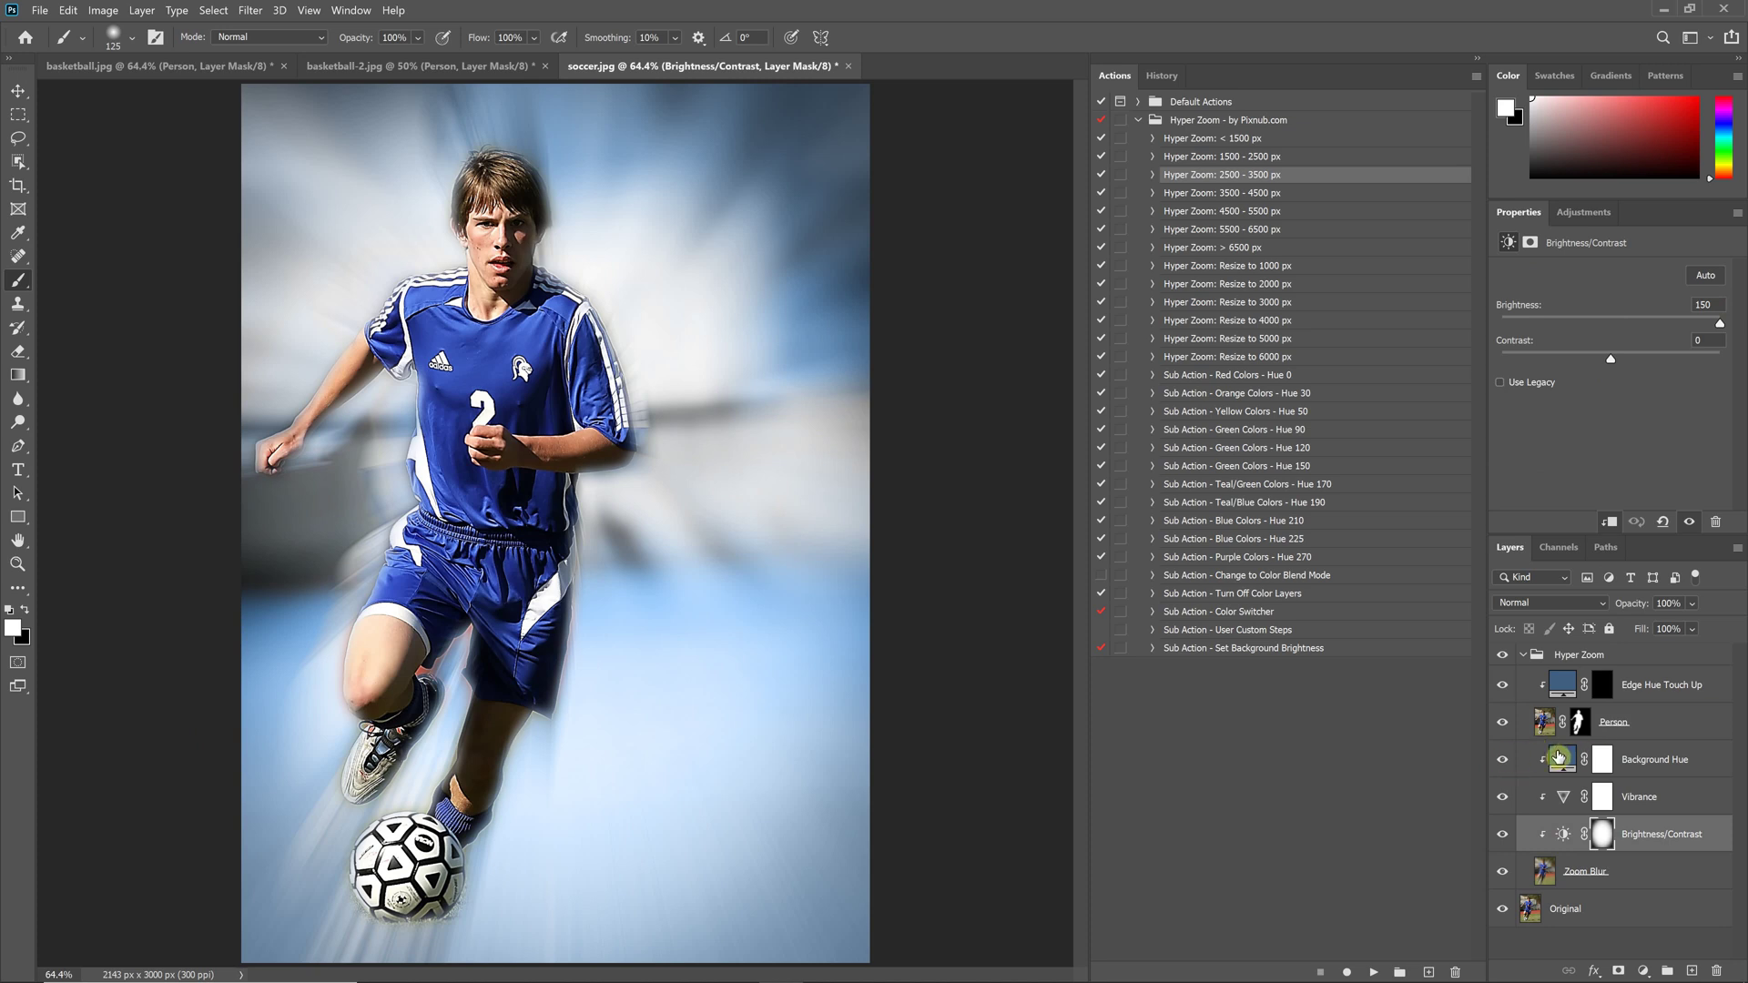
Delete the Hyper Zoom group and disable the Turn Off Color Layers sub action
drag(1658, 662, 1717, 970)
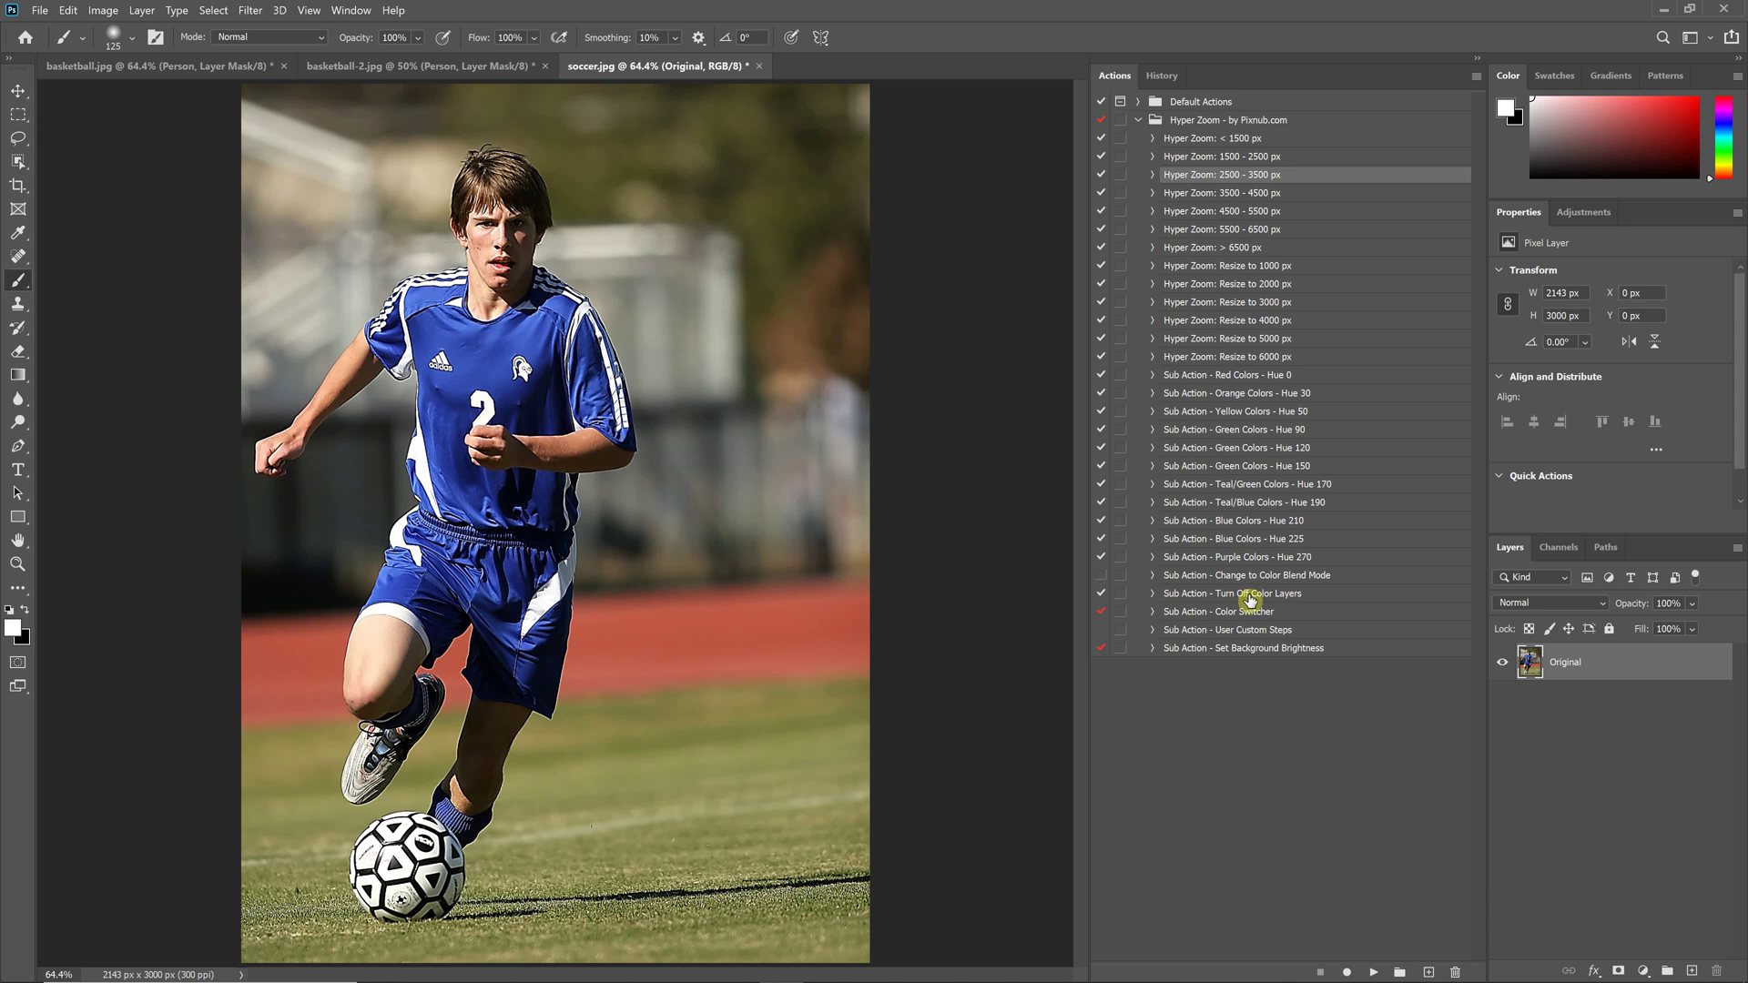
click(1103, 597)
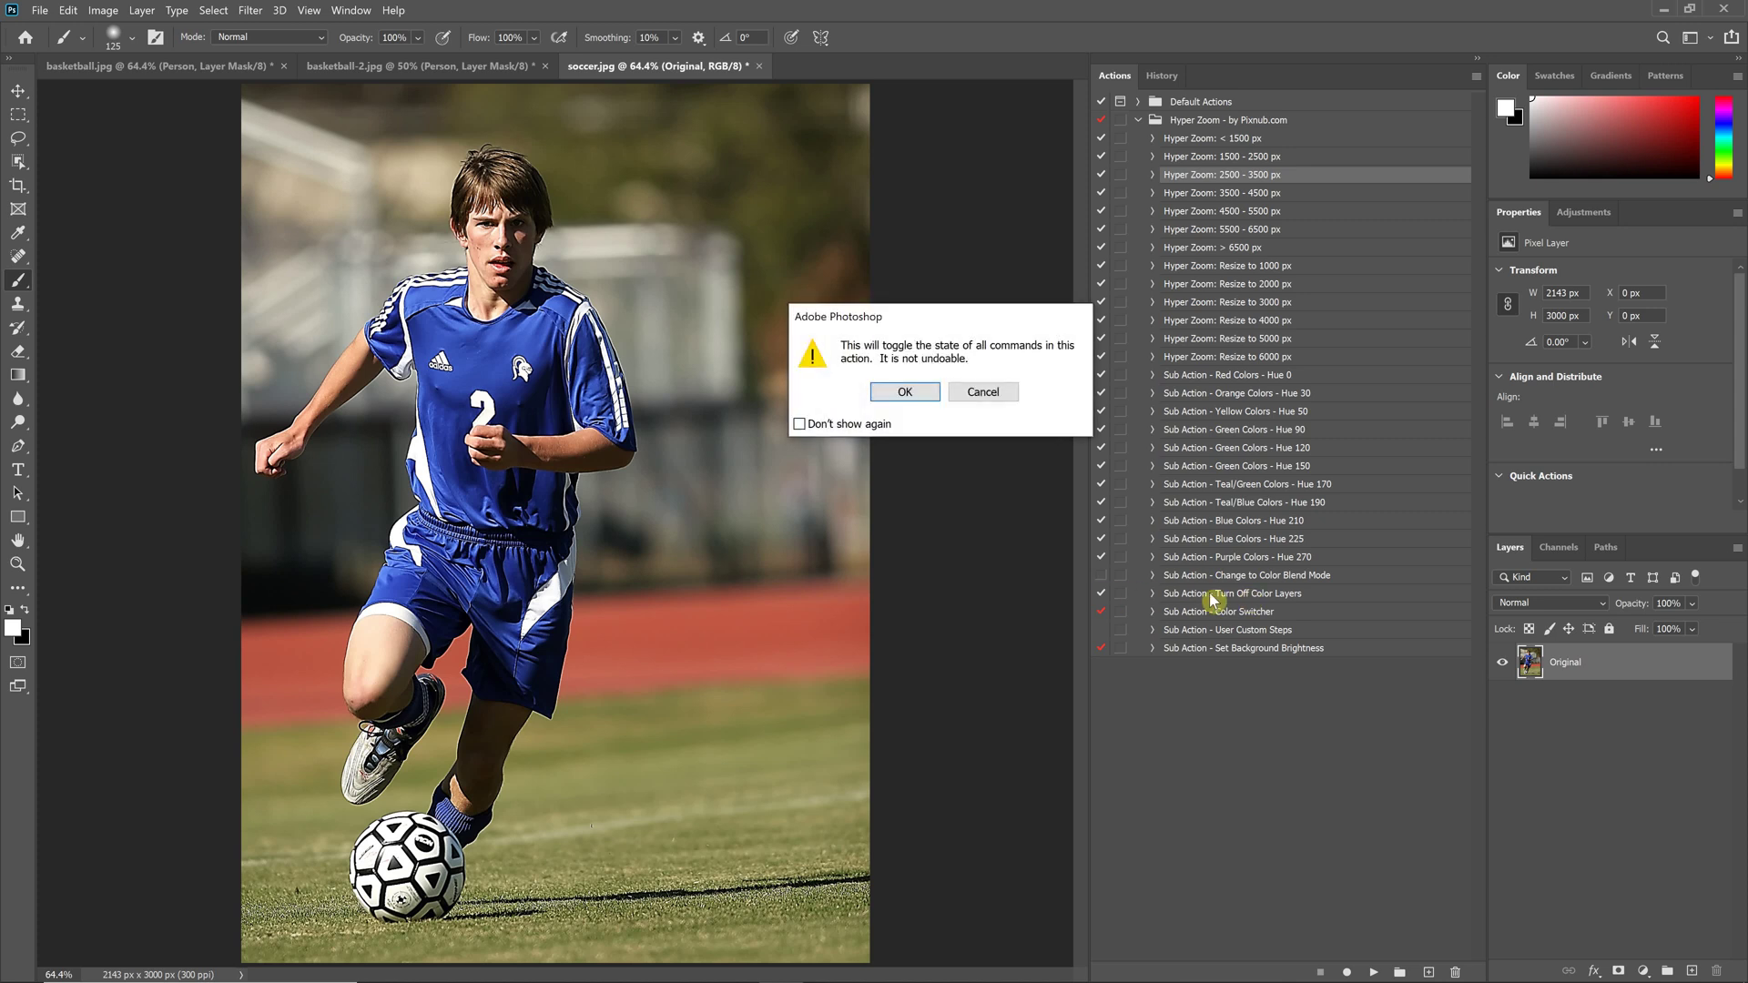
click(914, 389)
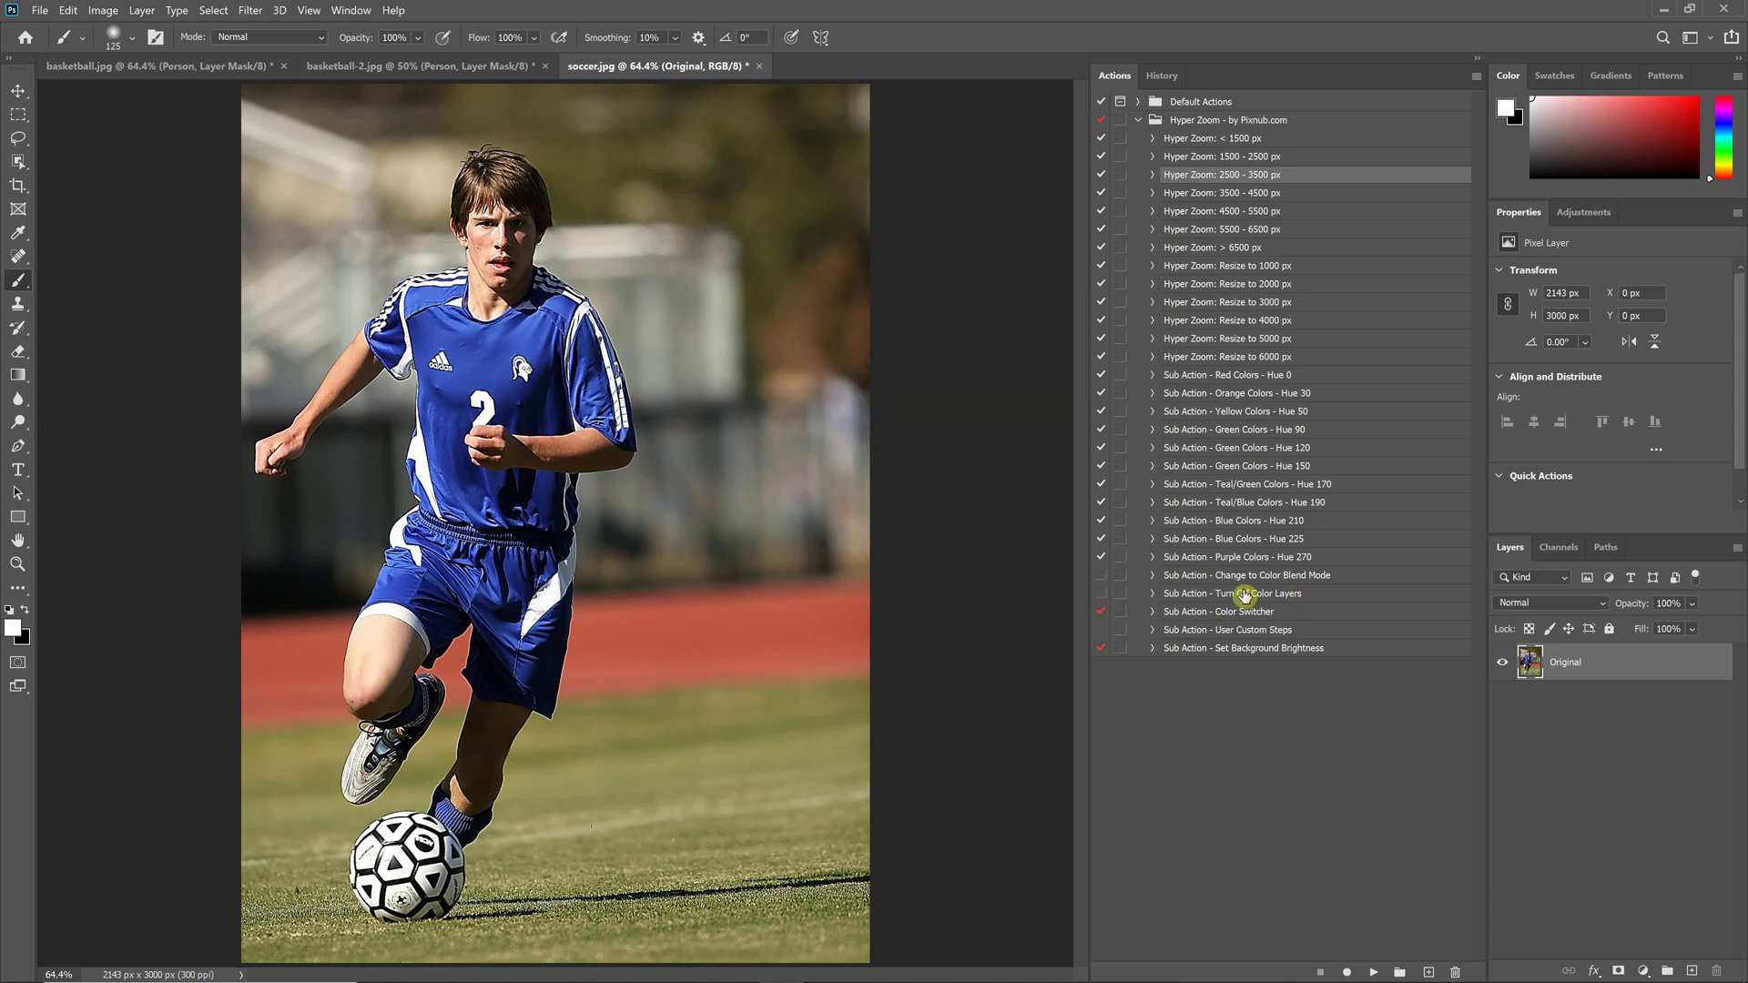
In the Color Switcher sub action, enable Green Colors - Hue 90 and disable Blue Colors - Hue 210
click(1153, 613)
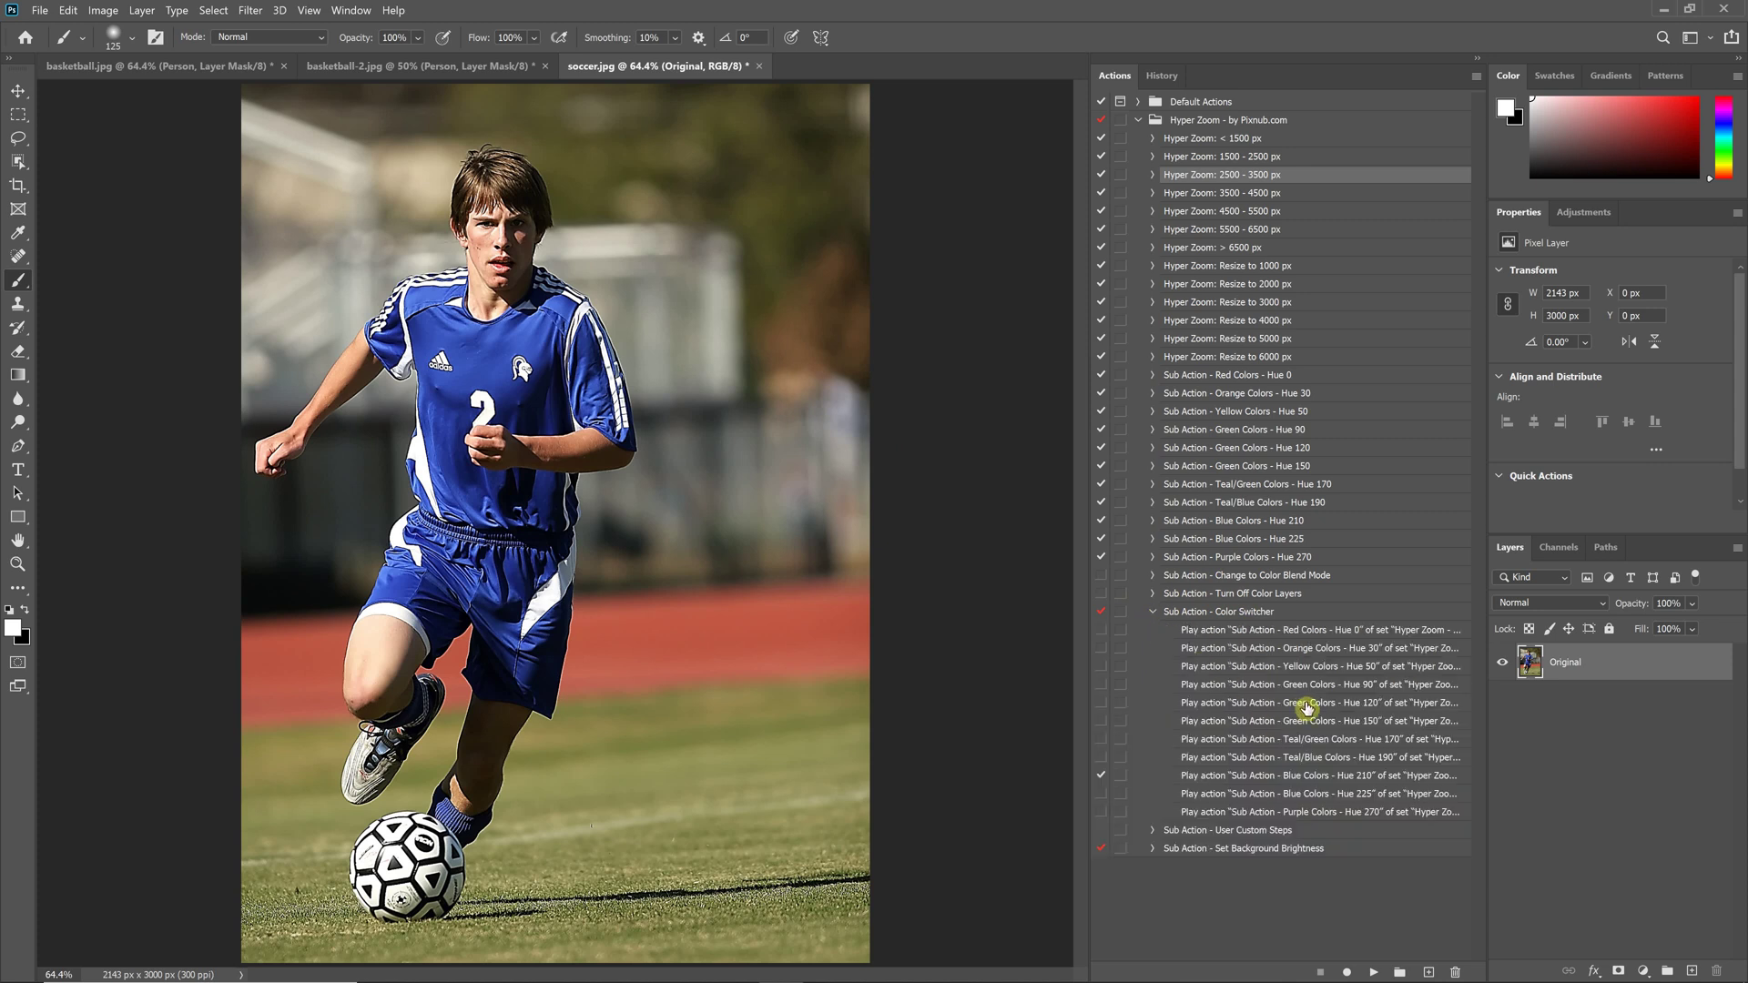
click(1102, 685)
click(1103, 776)
click(1153, 612)
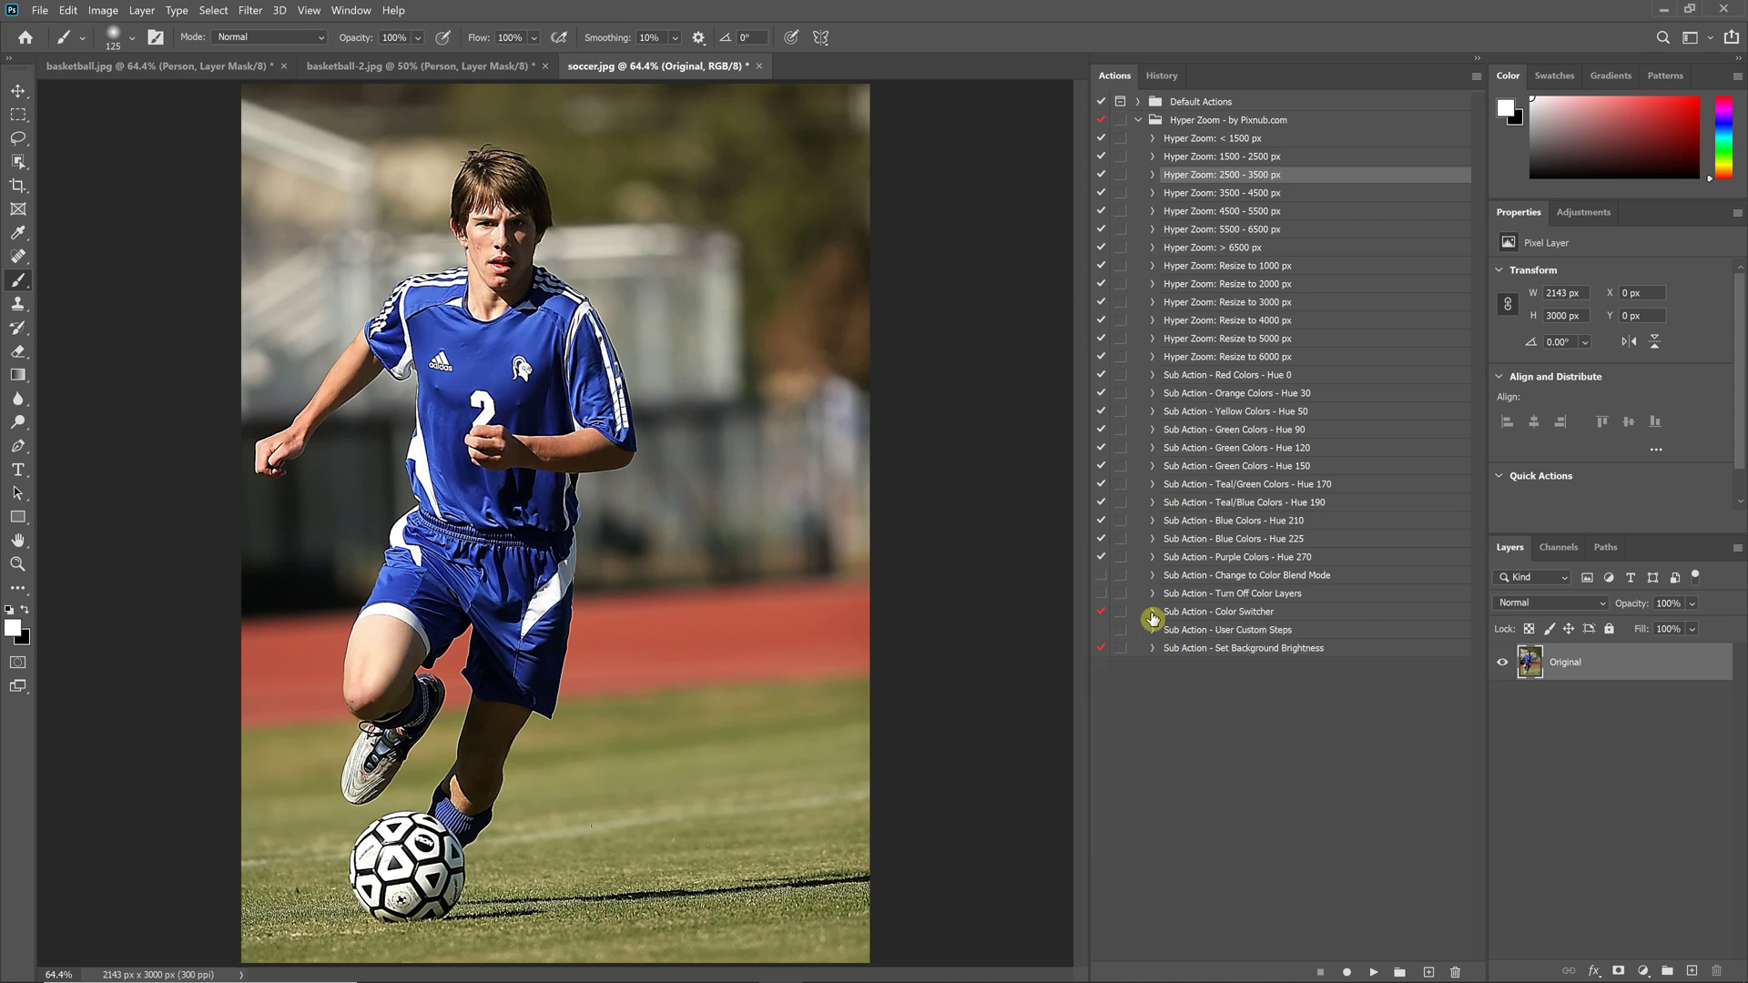
Play the "Hyper Zoom: 2500 - 3500 px" action on the original soccer photo
click(1372, 973)
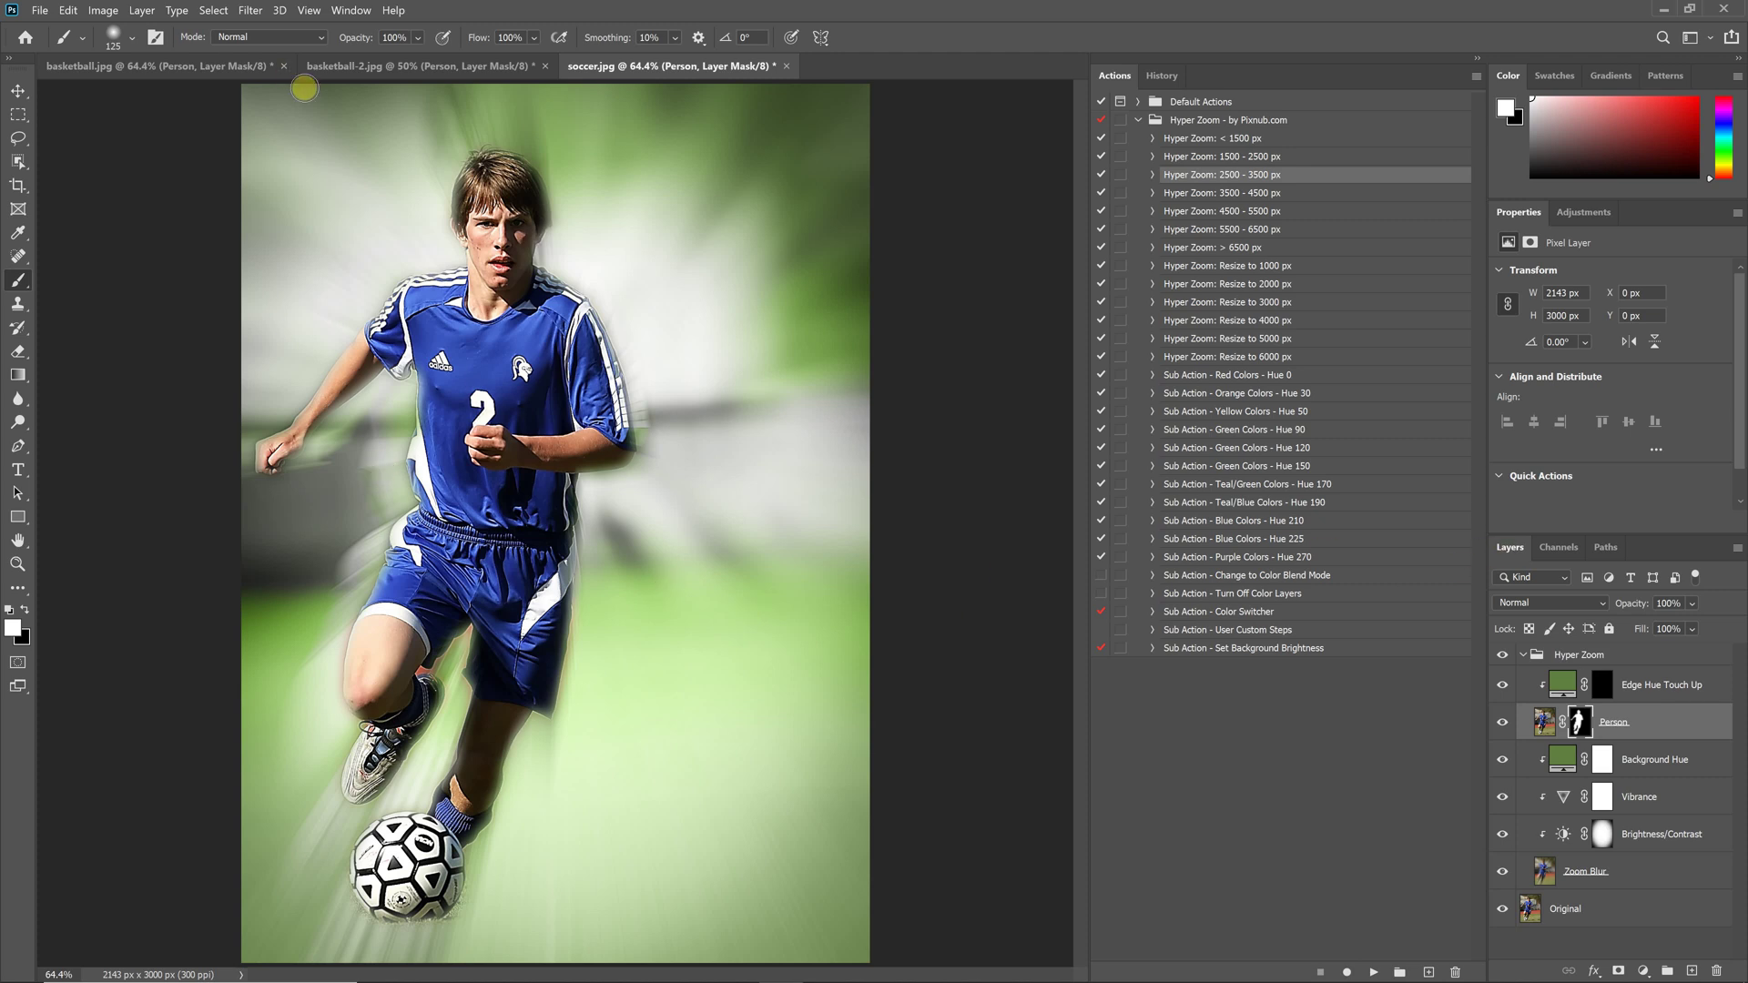
In basketball-2.jpg, hide and reshow the Hyper Zoom group to compare the effect with the original photo
click(390, 66)
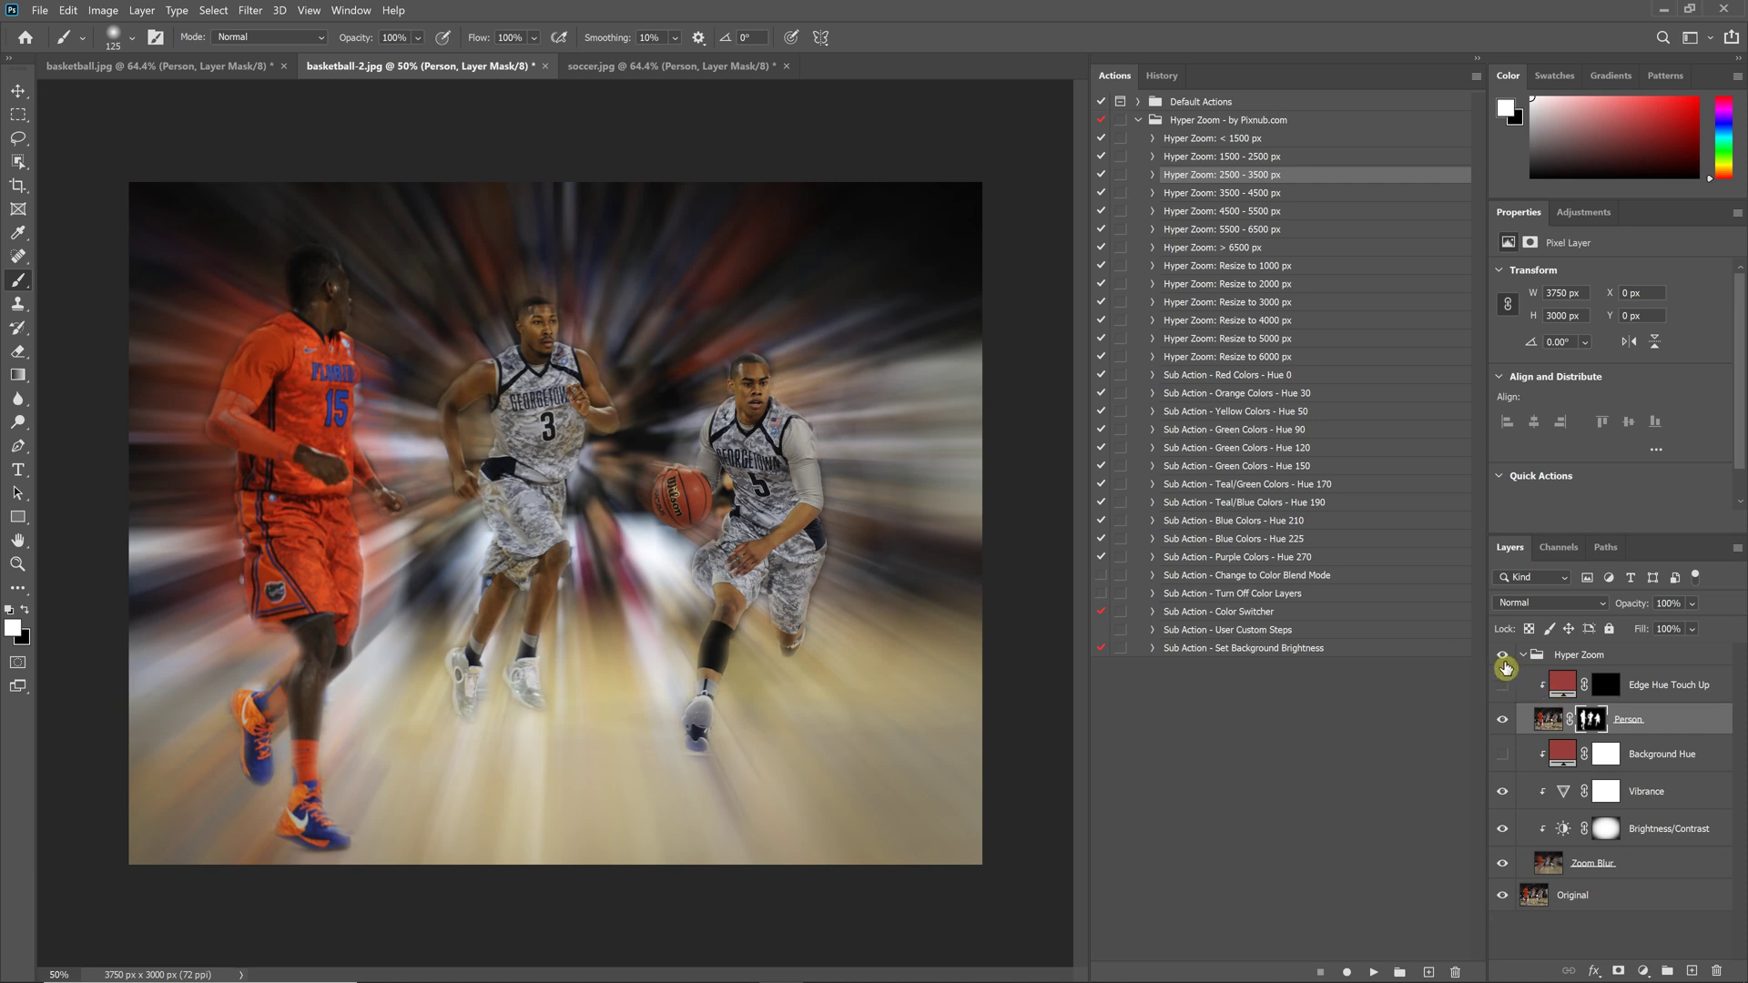
click(1503, 655)
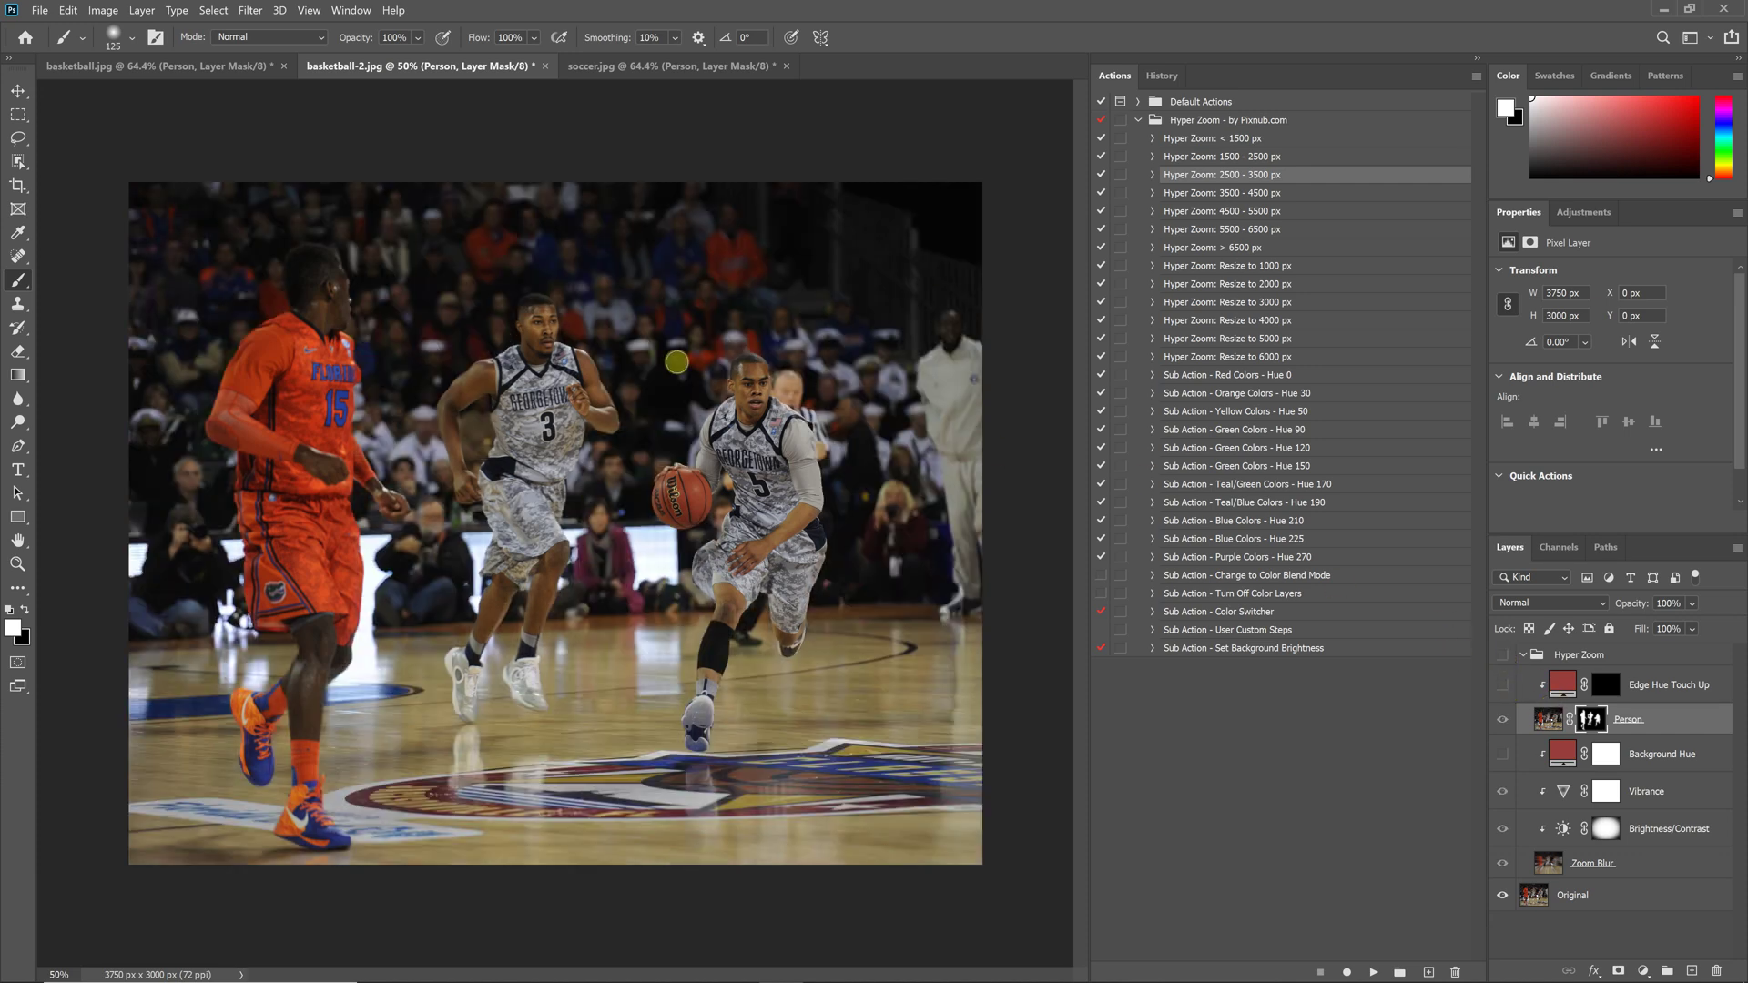
click(1502, 654)
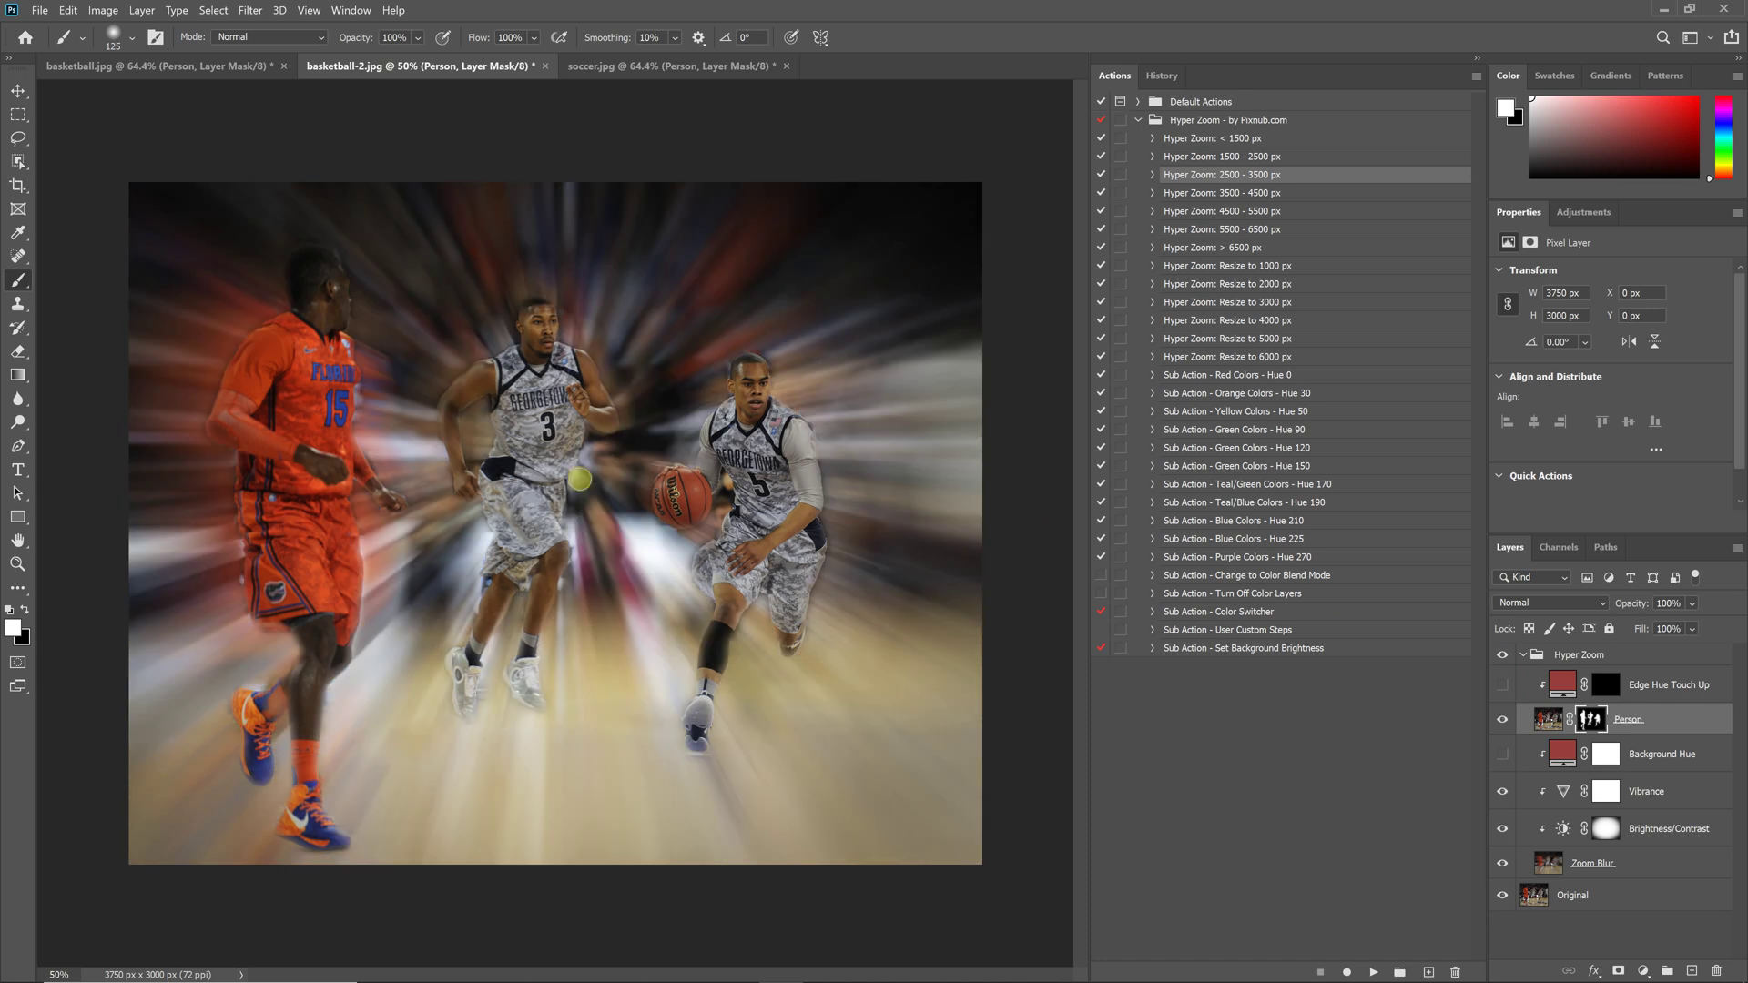
Switch to basketball.jpg, then collapse and re-expand its Hyper Zoom group to review the layers inside
click(121, 73)
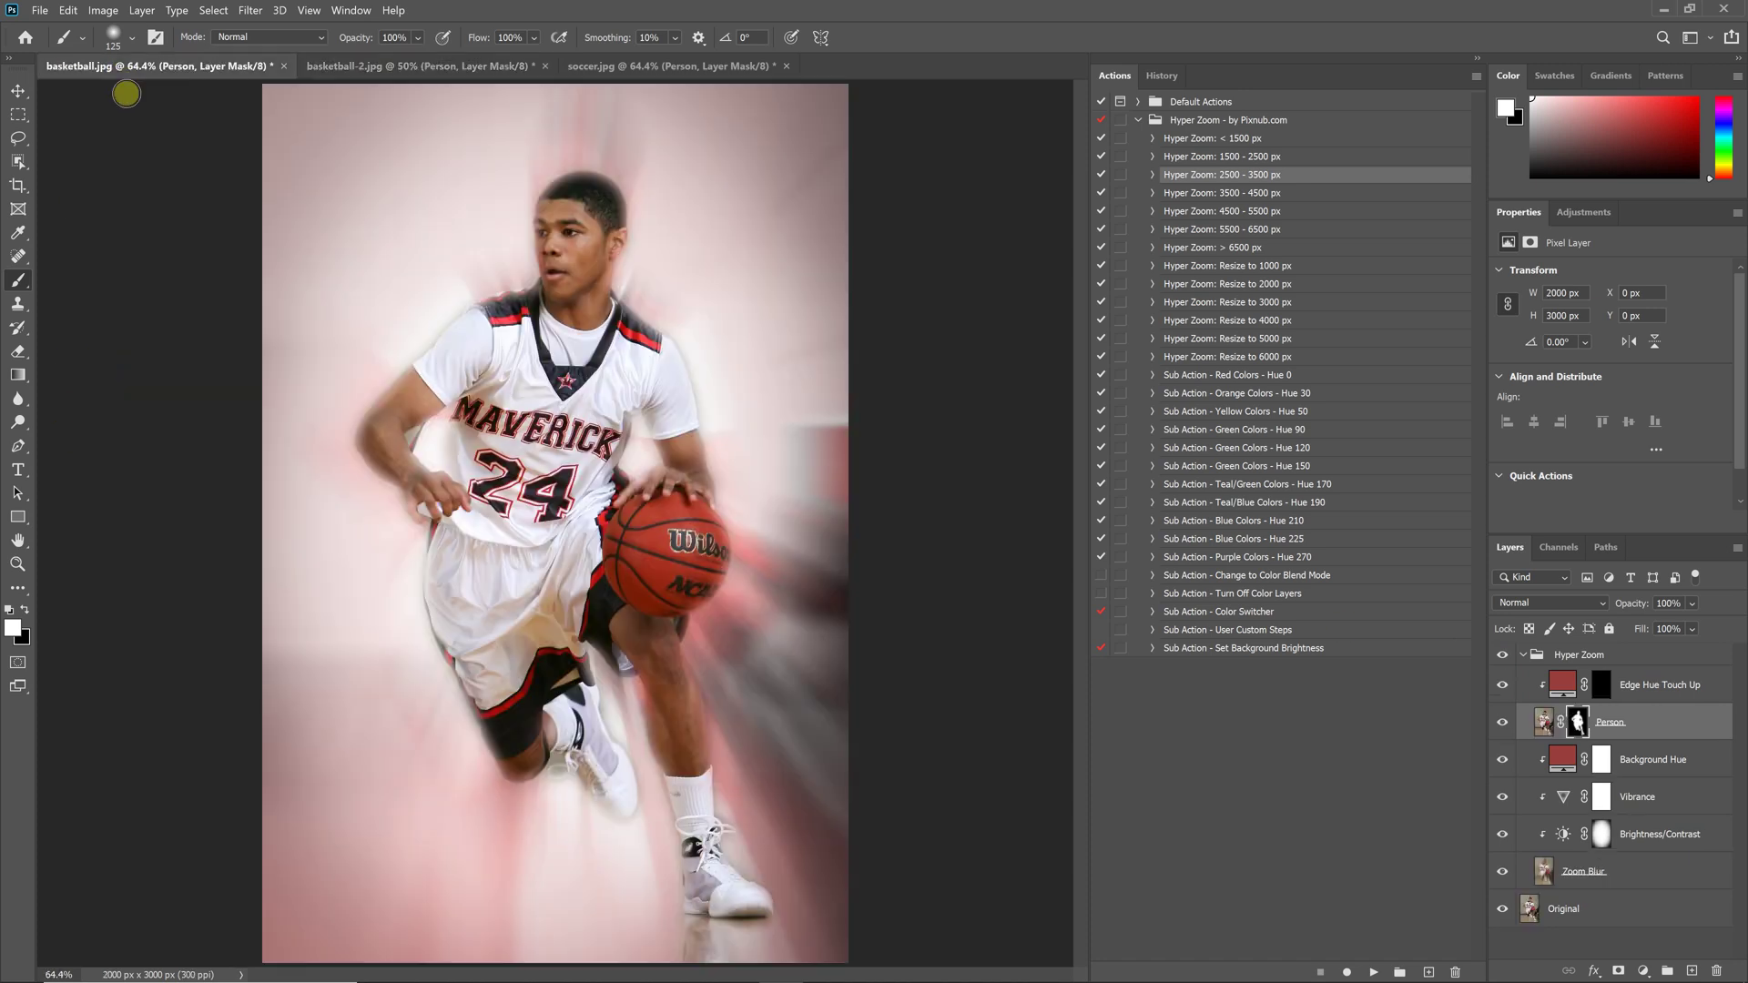
click(1523, 657)
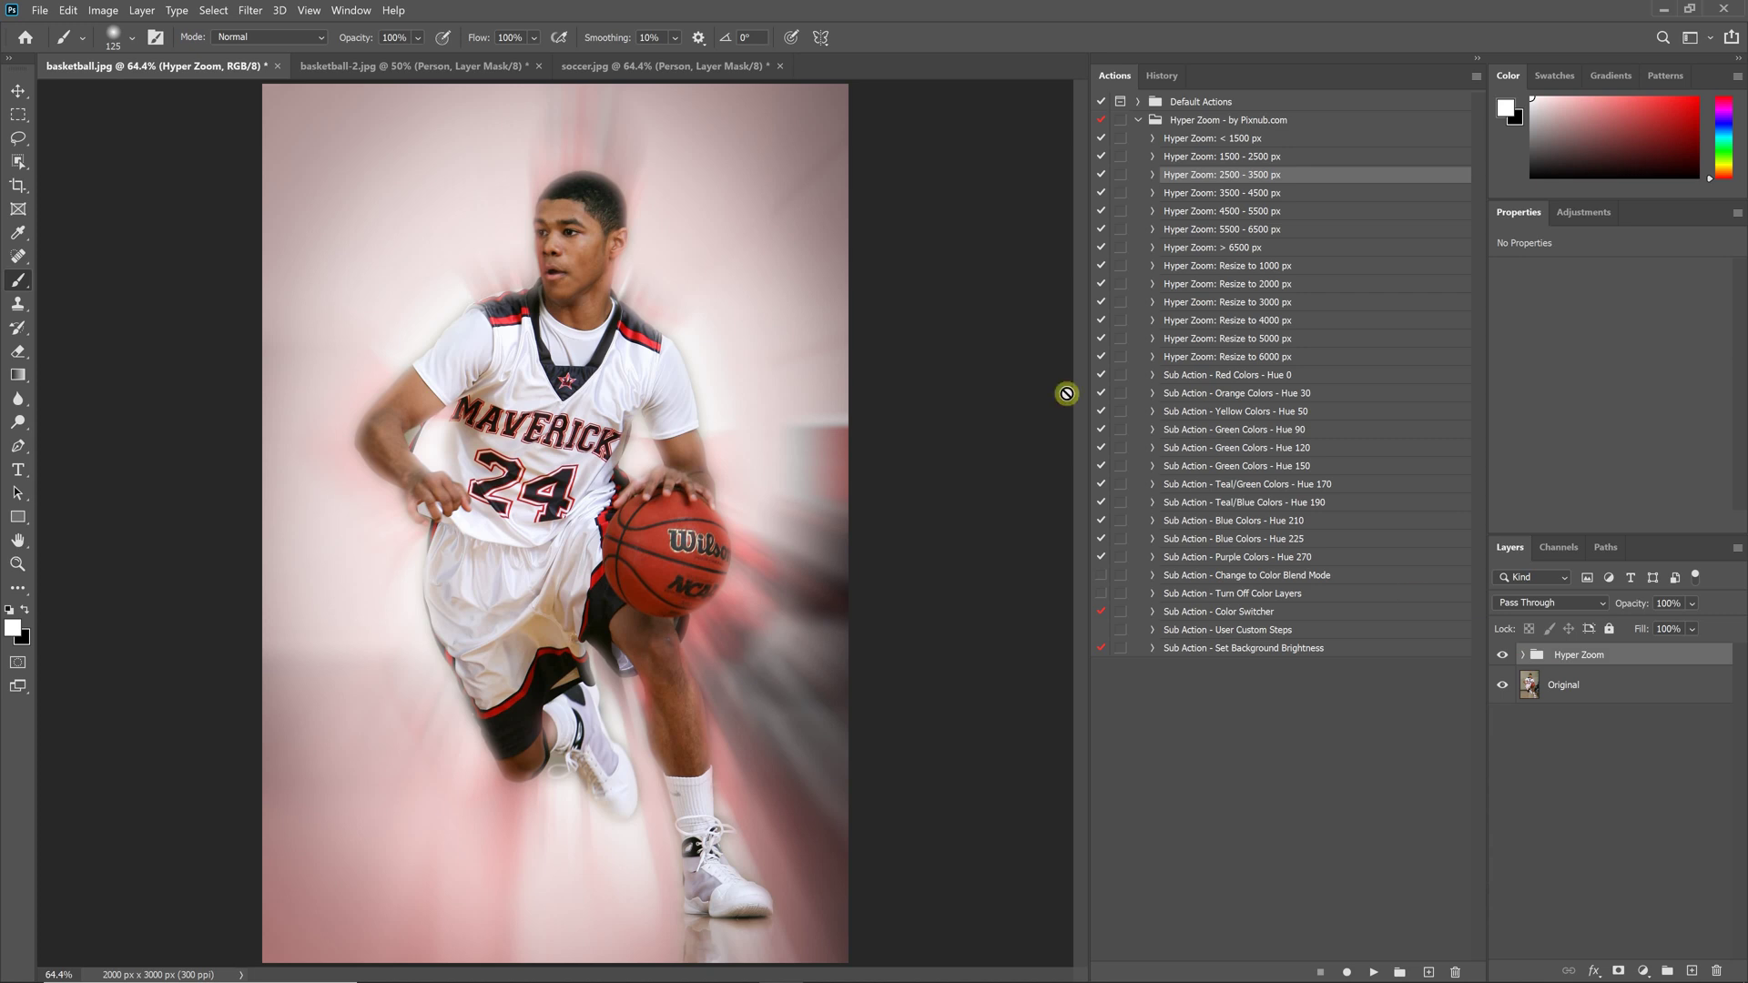
click(1522, 655)
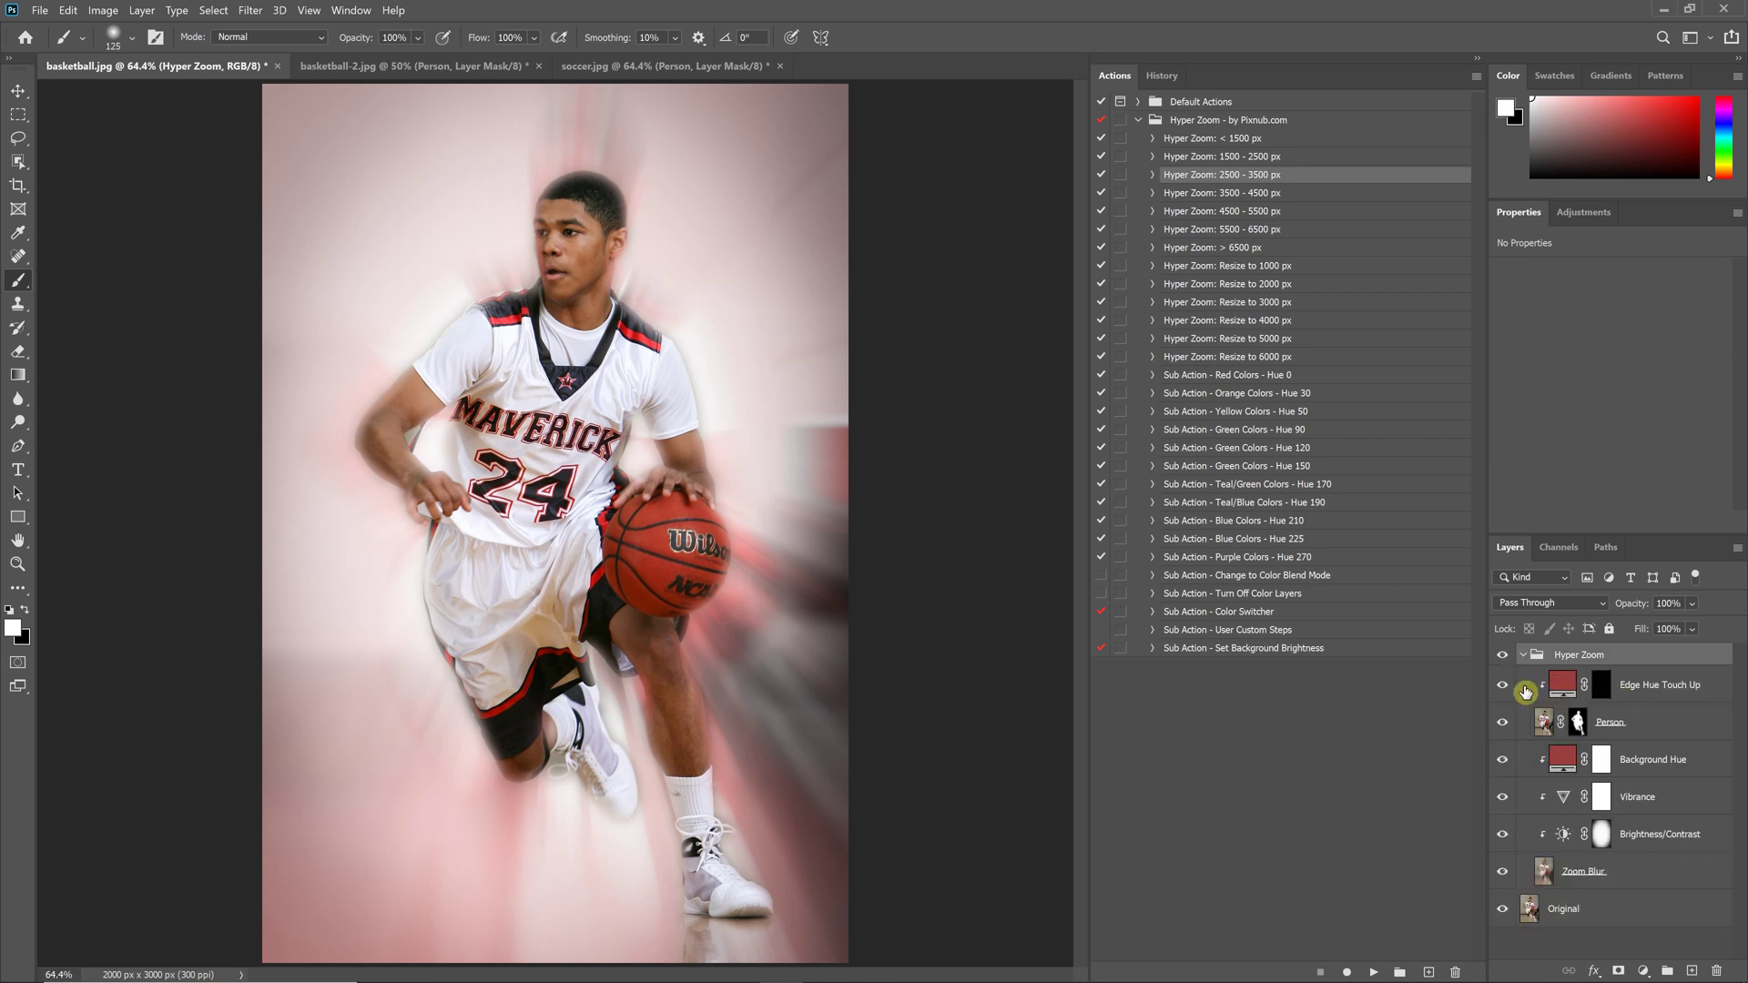